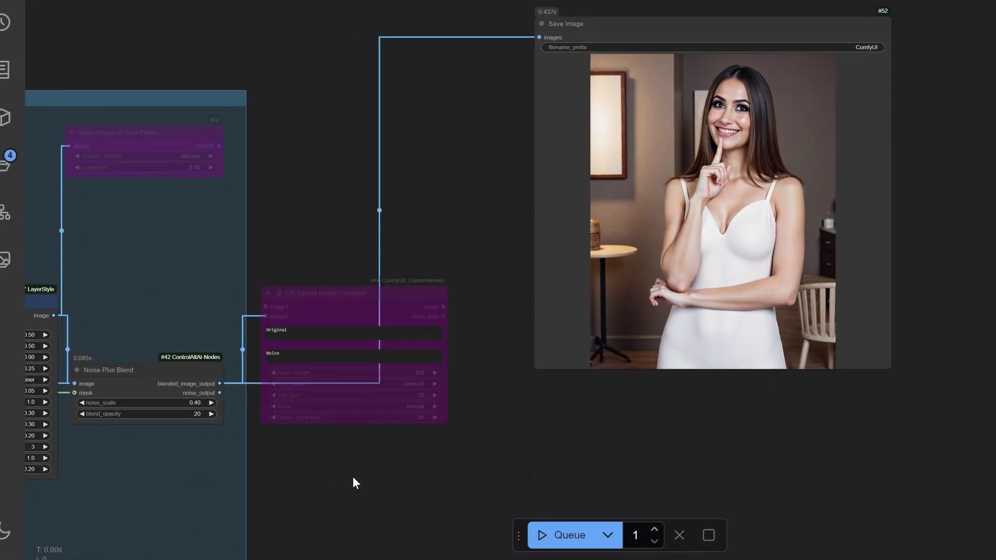
Step: Examine the Flux image generation workflow, from the model loader and sampler through mask refinement to the saved portraits
left_click_drag(352, 476, 893, 413)
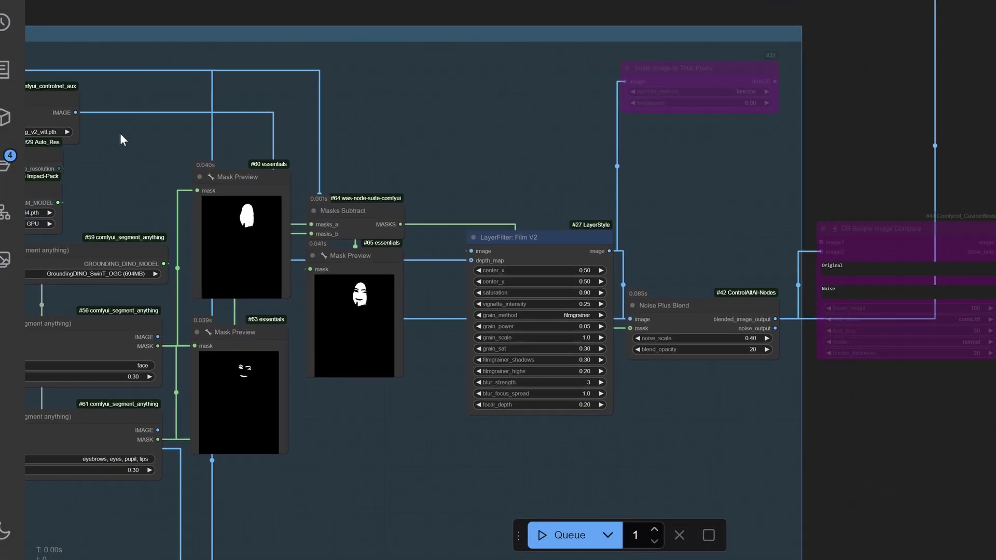
left_click_drag(120, 136, 856, 208)
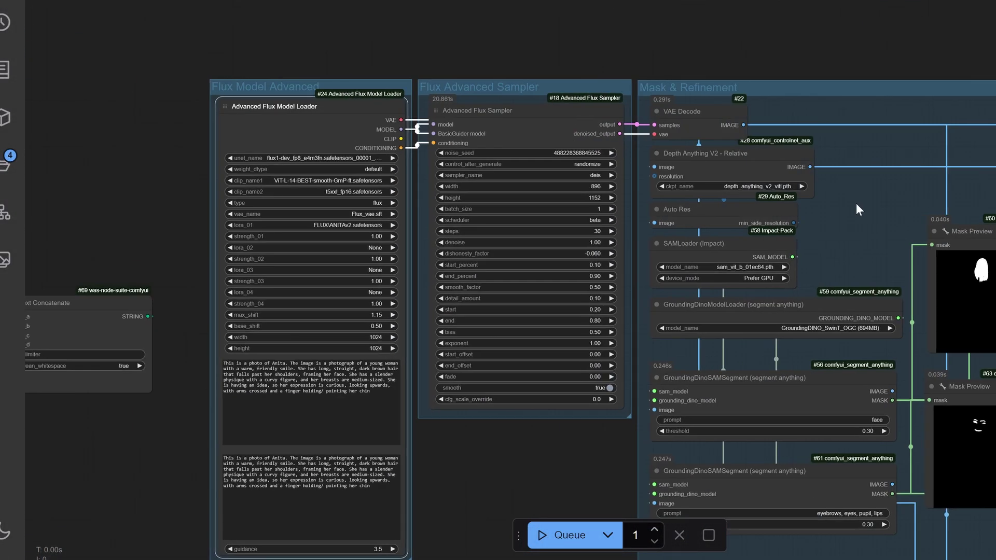
left_click_drag(442, 484, 311, 438)
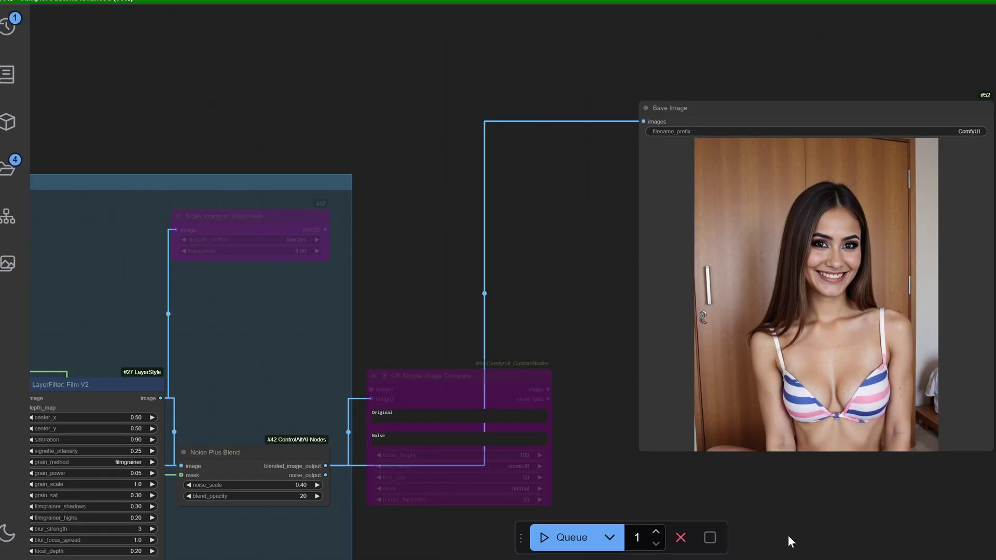
left_click_drag(562, 318, 682, 255)
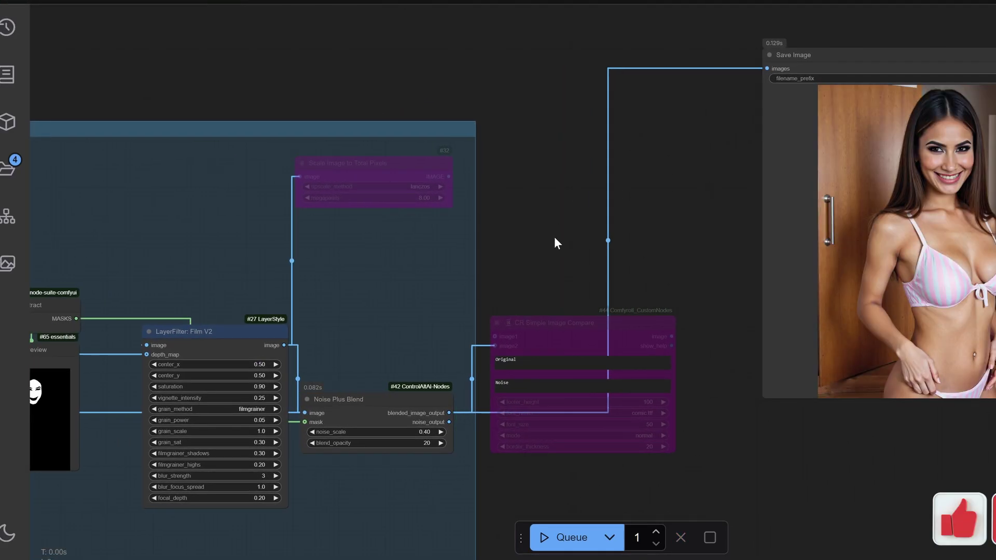
left_click_drag(554, 237, 890, 245)
left_click_drag(444, 258, 835, 213)
left_click_drag(510, 228, 739, 224)
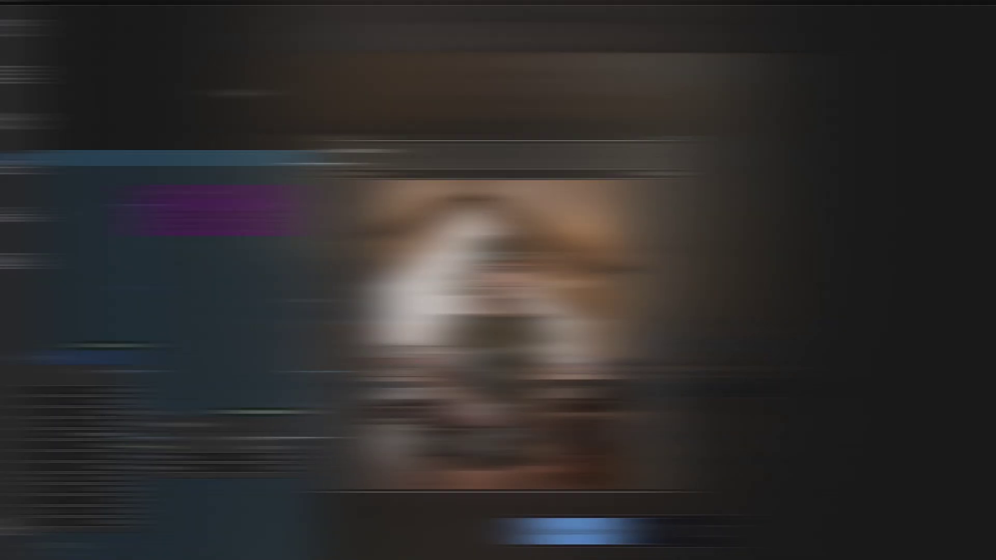
left_click_drag(297, 82, 475, 58)
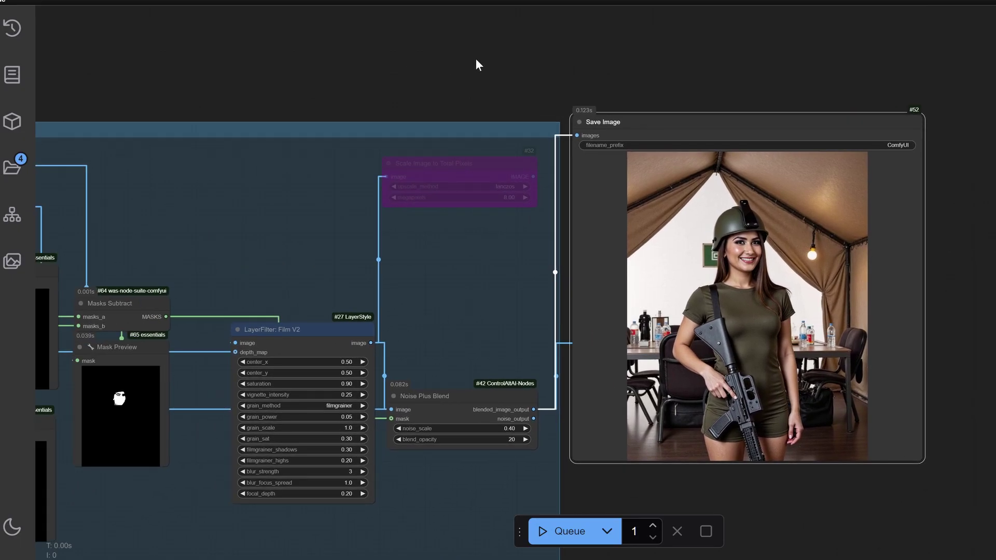
scroll(467, 187, "down", 6)
left_click_drag(388, 93, 665, 70)
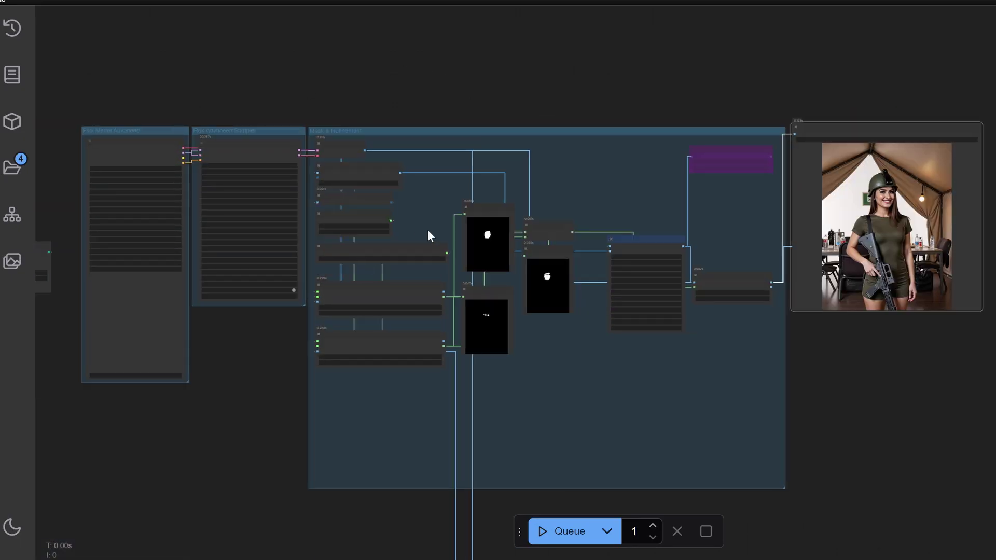
scroll(426, 232, "up", 5)
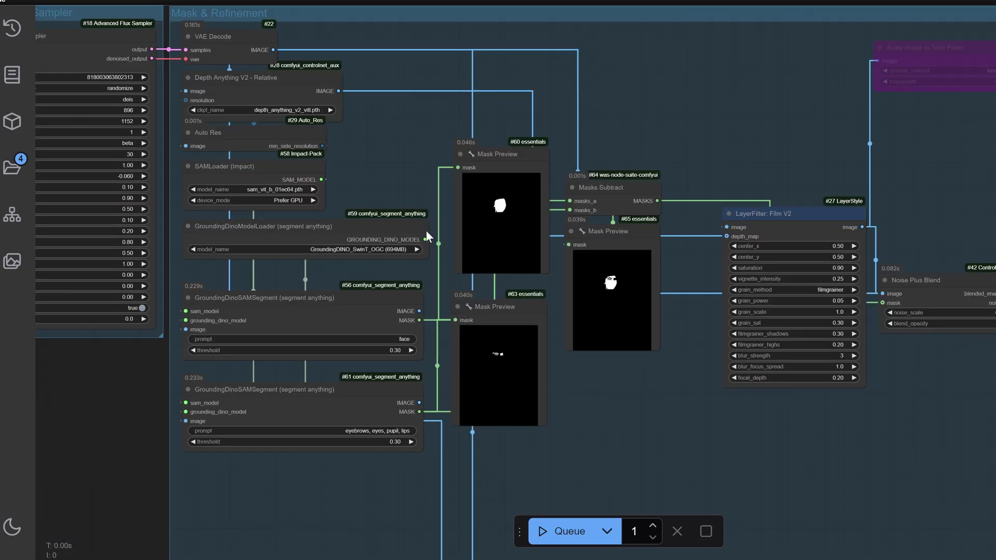
left_click_drag(820, 78, 400, 145)
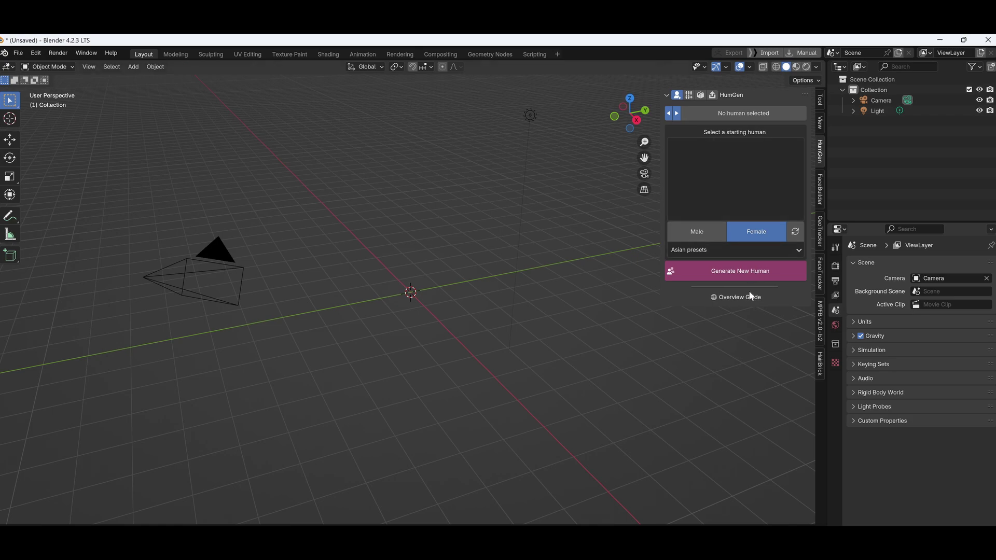
Step: Generate a new female human from the Asian 4 starting preset in Blender's HumGen add-on
left_click(737, 272)
left_click(747, 184)
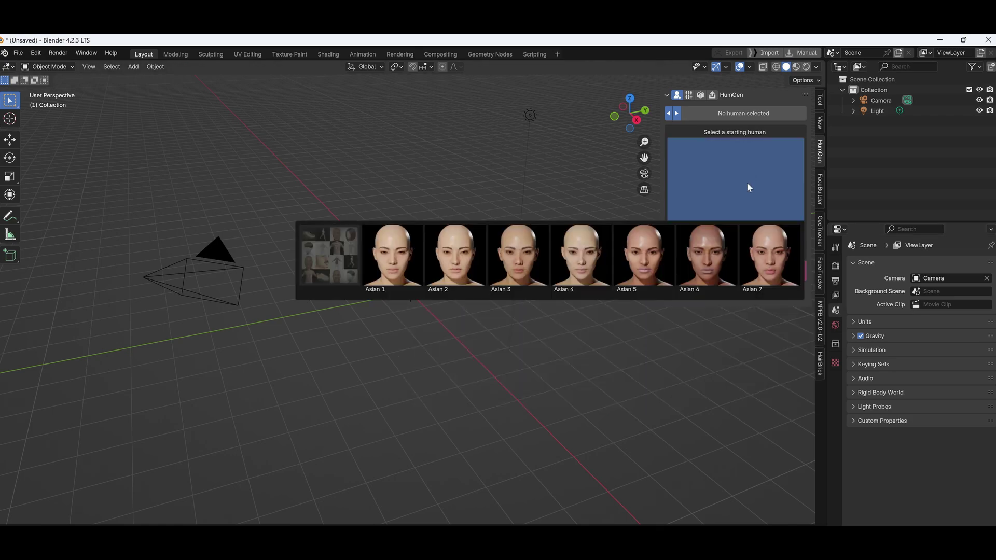
left_click(589, 266)
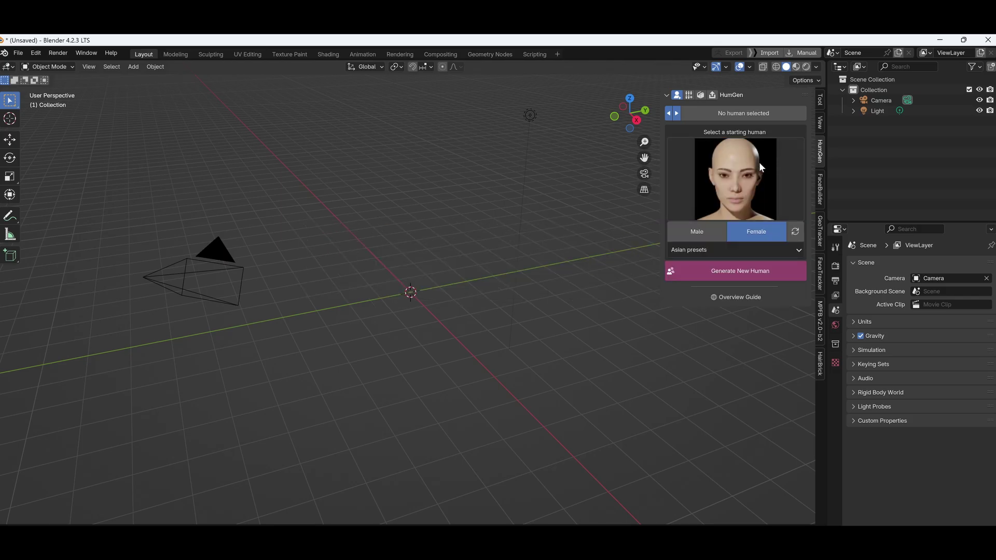
left_click(742, 274)
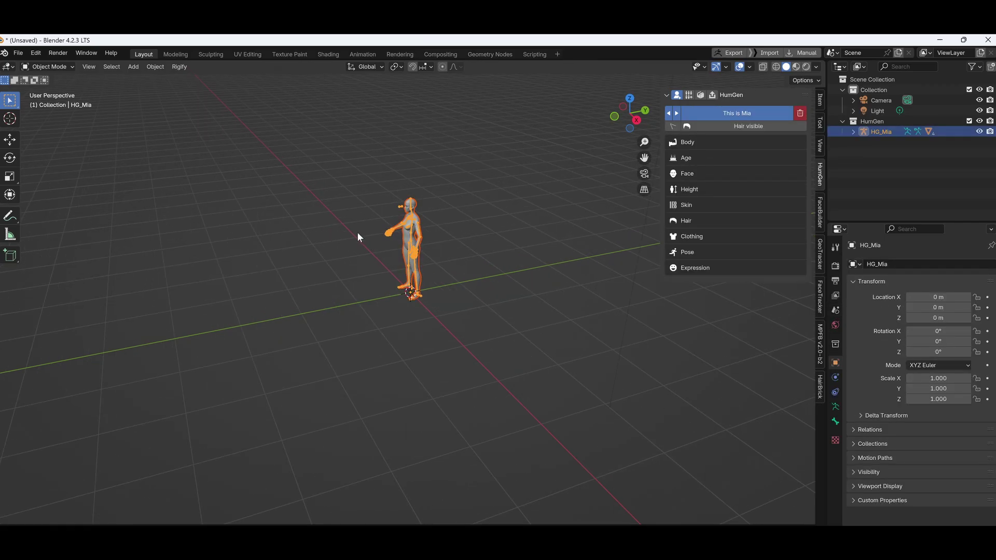
Step: Inspect the generated human from the front, from above and in perspective with rendered viewport shading
key("KP_1")
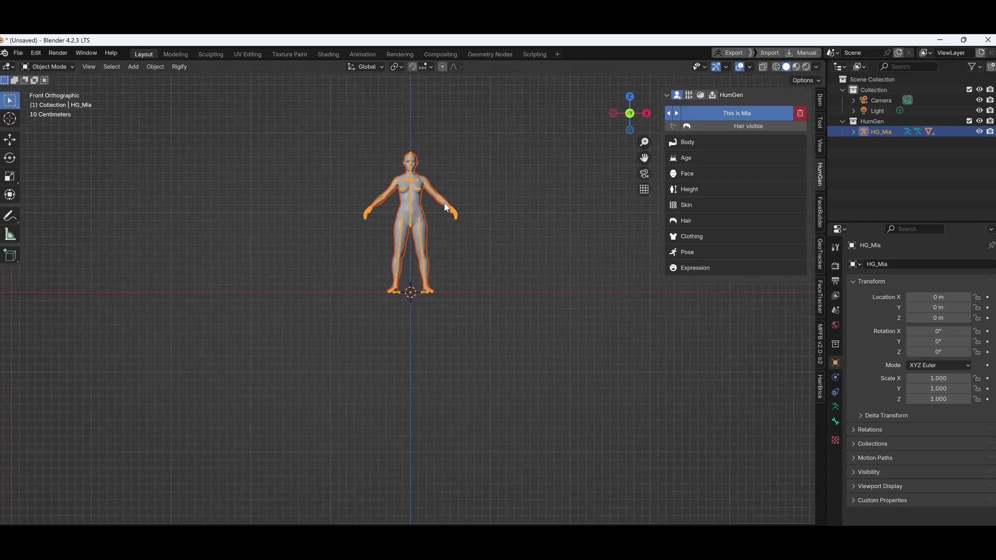
key("KP_7")
key("KP_1")
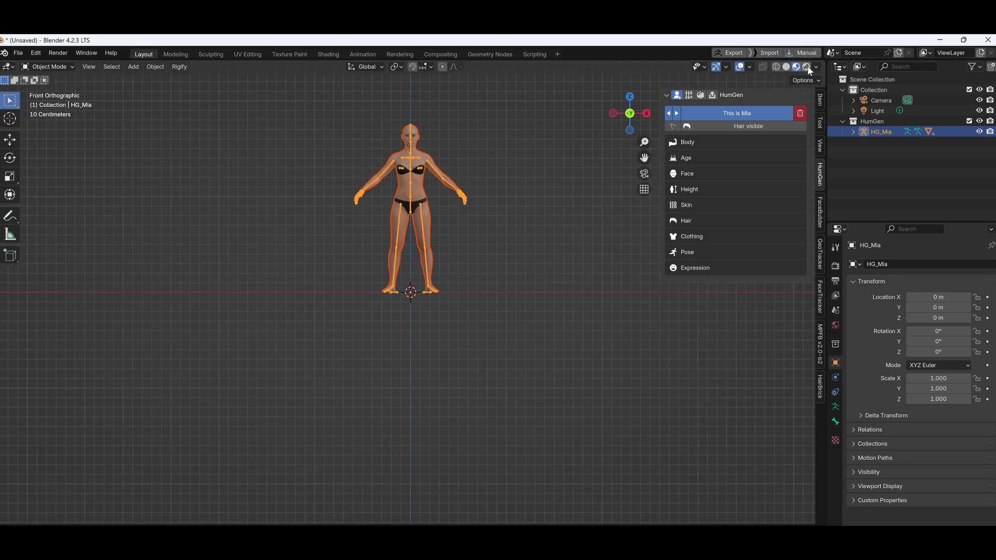
scroll(430, 120, "up", 2)
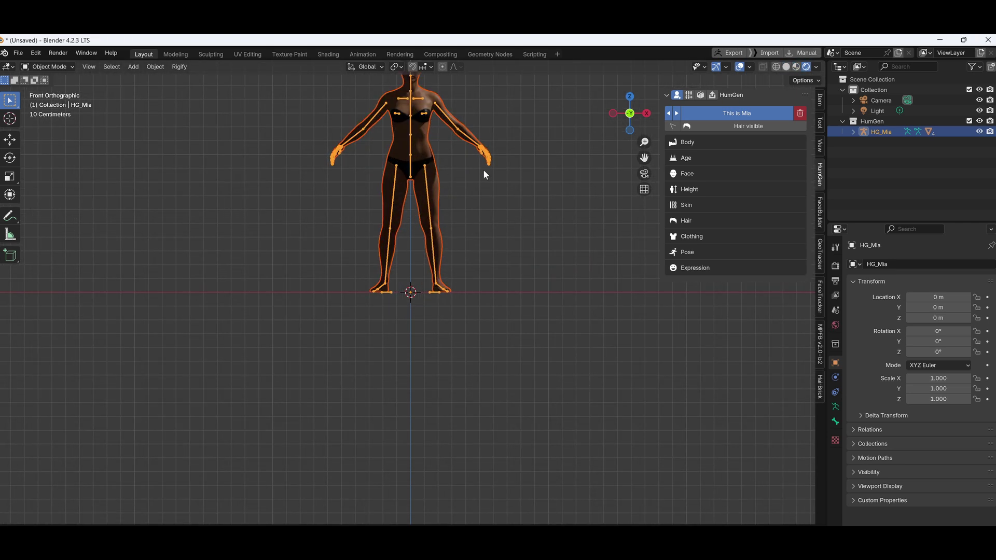
left_click_drag(483, 174, 482, 342)
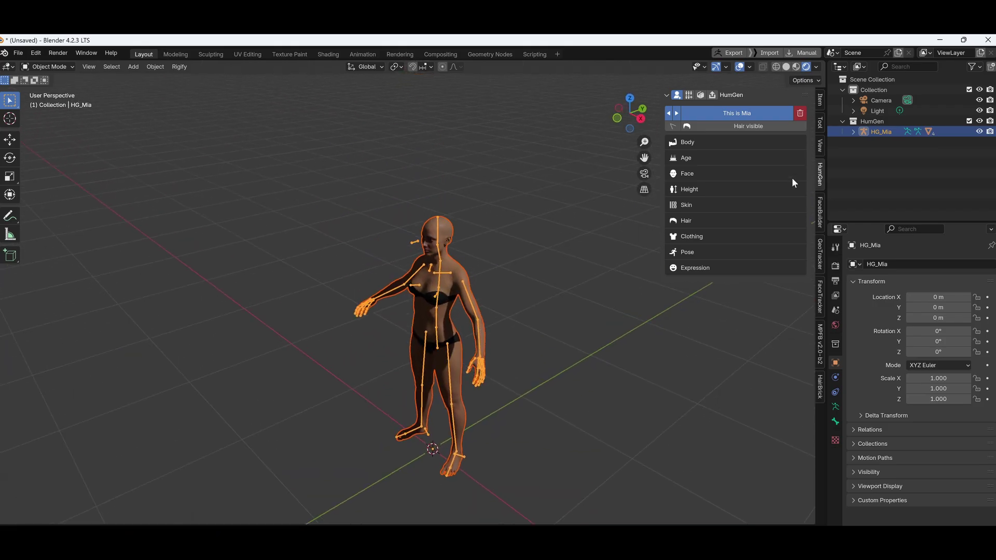
Step: Hide the human's hair and open the Head section of the Body settings
left_click(740, 125)
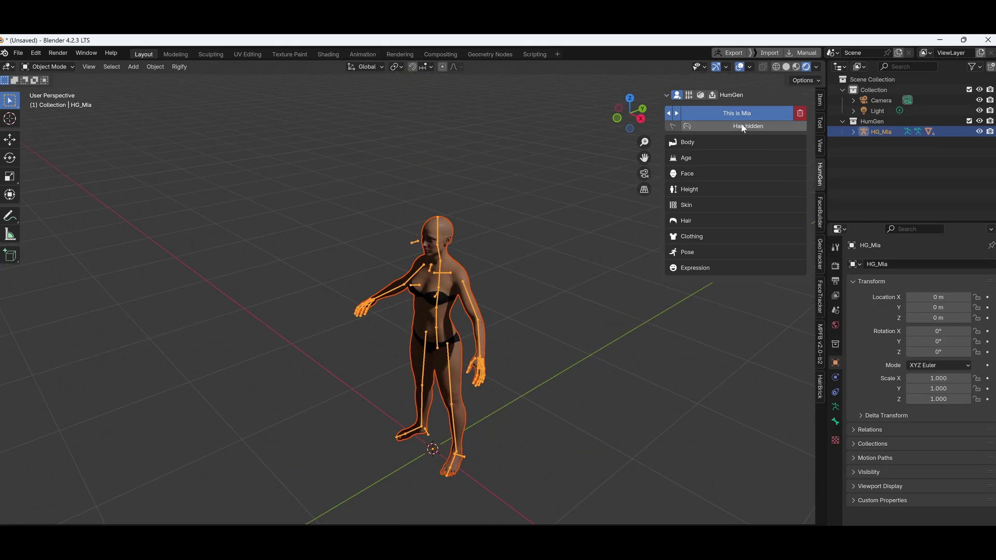
left_click(695, 141)
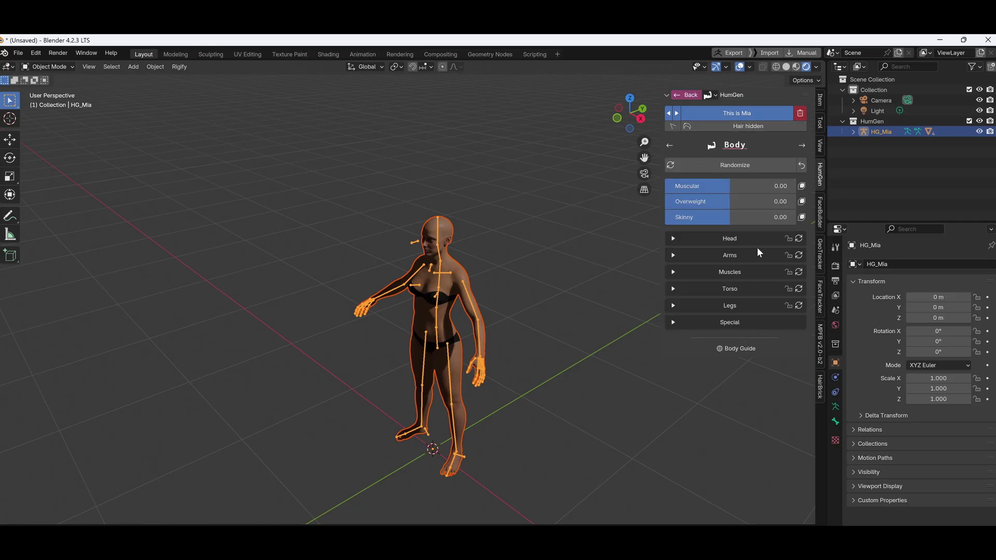
left_click(671, 238)
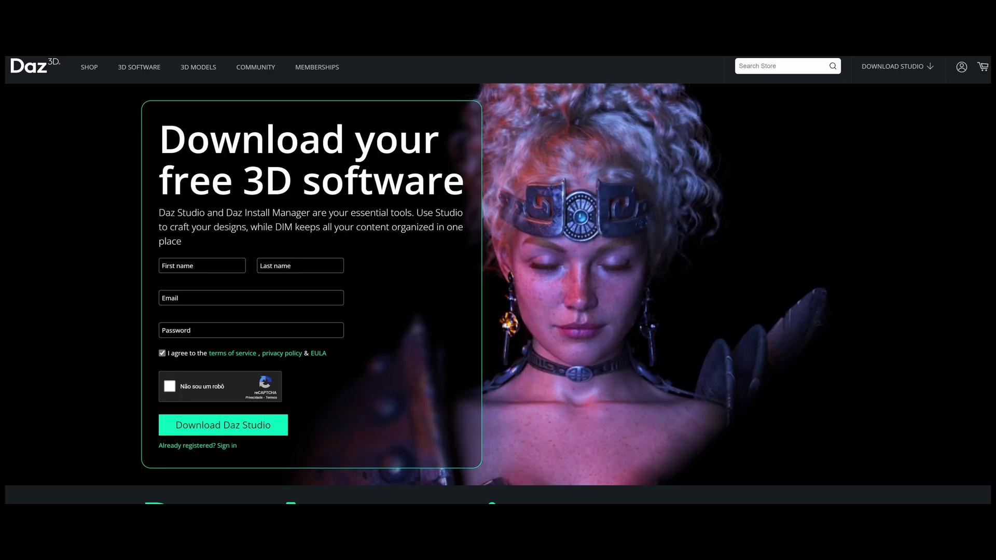
scroll(497, 294, "down", 1)
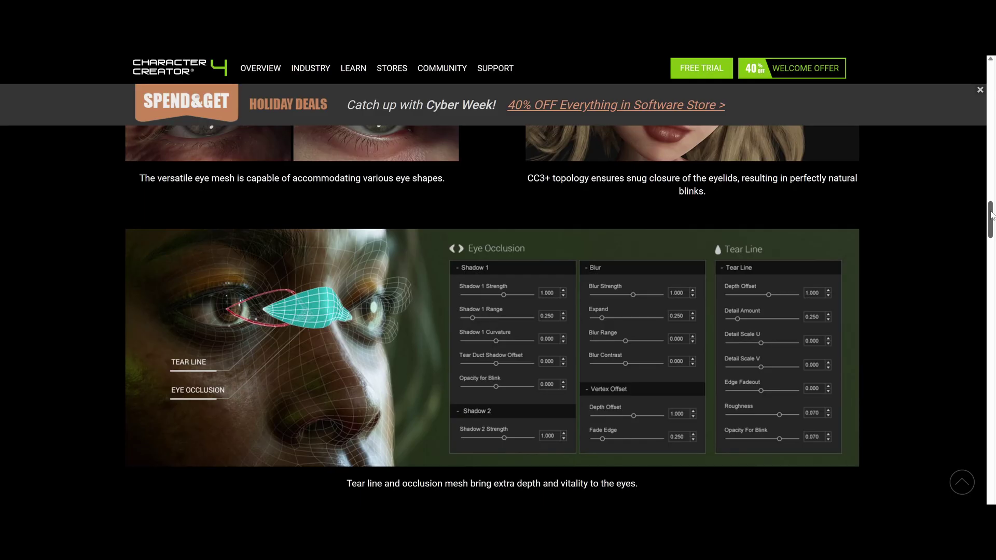
left_click_drag(991, 215, 992, 143)
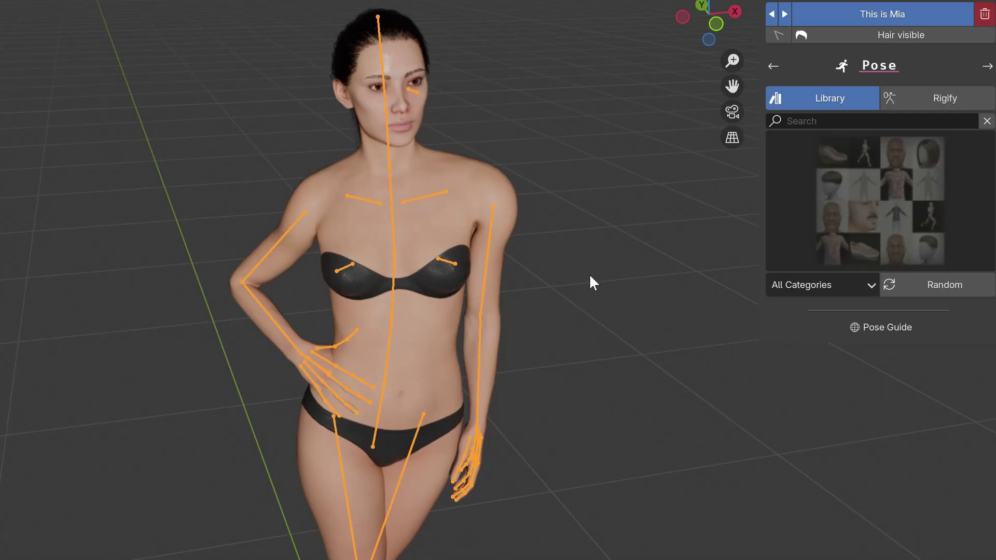
left_click_drag(658, 297, 762, 329)
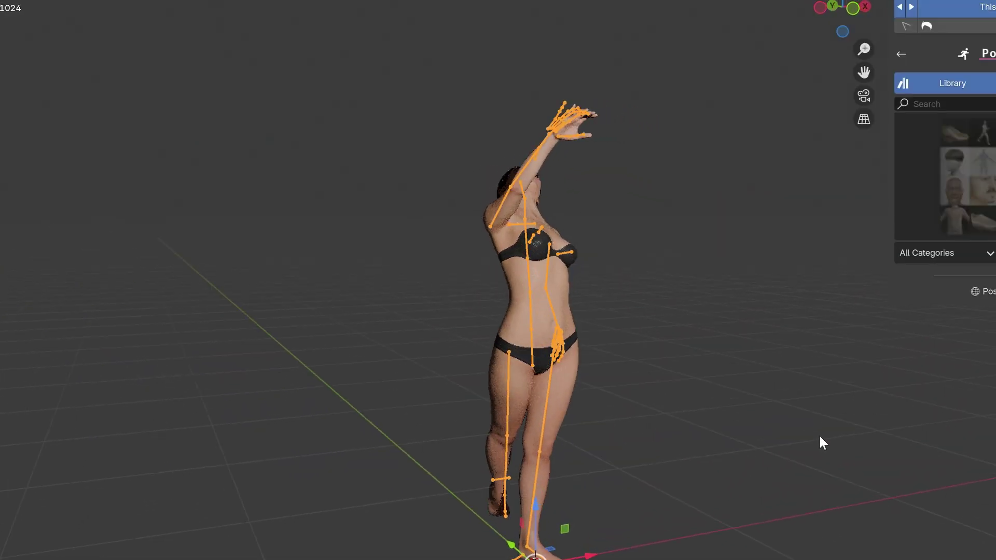
left_click_drag(819, 436, 147, 485)
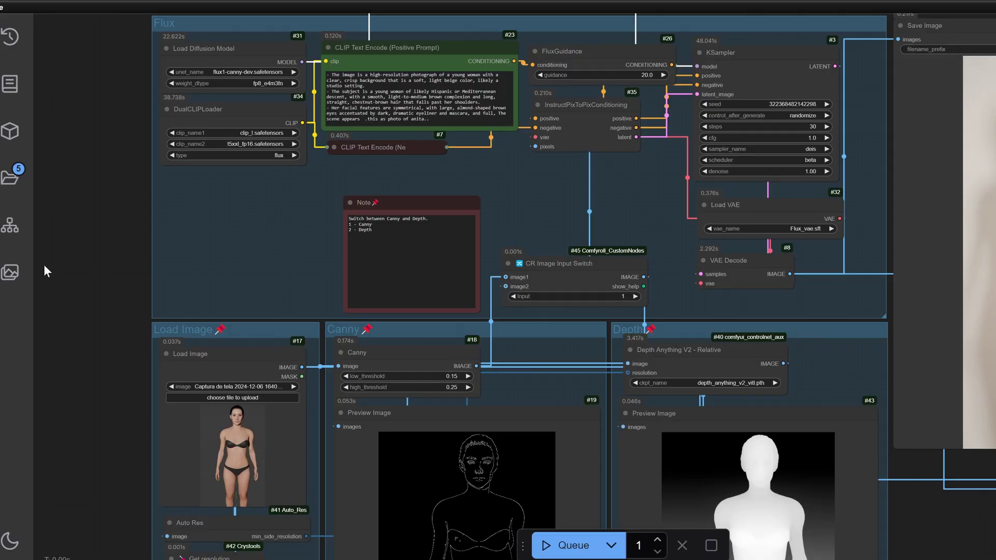
Step: Switch to ComfyUI and examine the Canny and Depth workflow with the standing figure's previews, generated image and side-by-side comparison
scroll(110, 262, "up", 3)
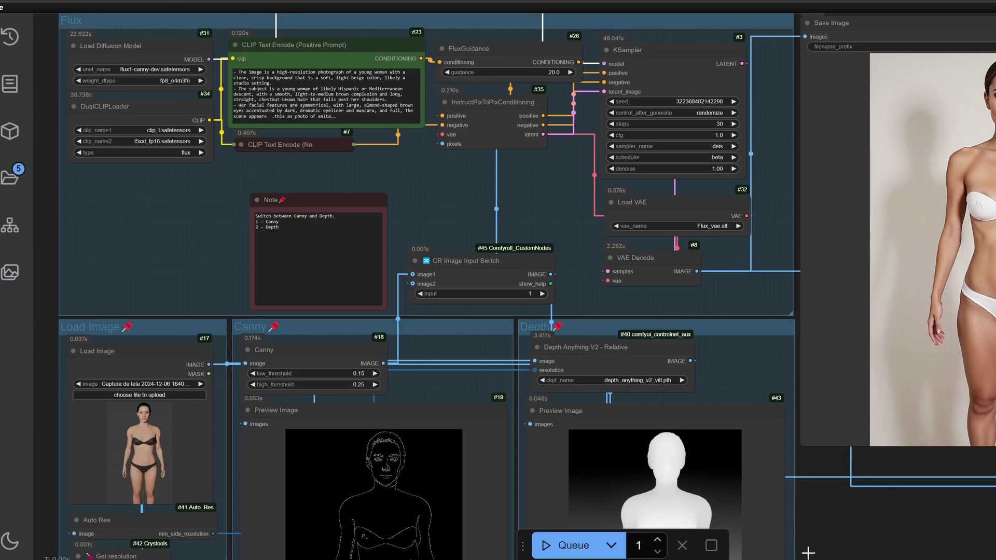
left_click_drag(880, 559, 235, 514)
left_click_drag(720, 476, 973, 460)
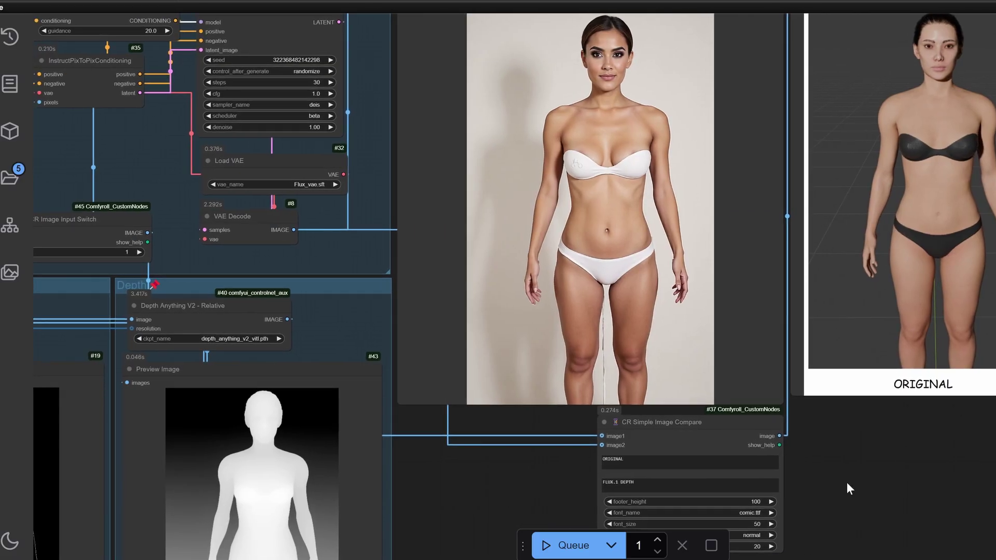
left_click_drag(459, 485, 817, 436)
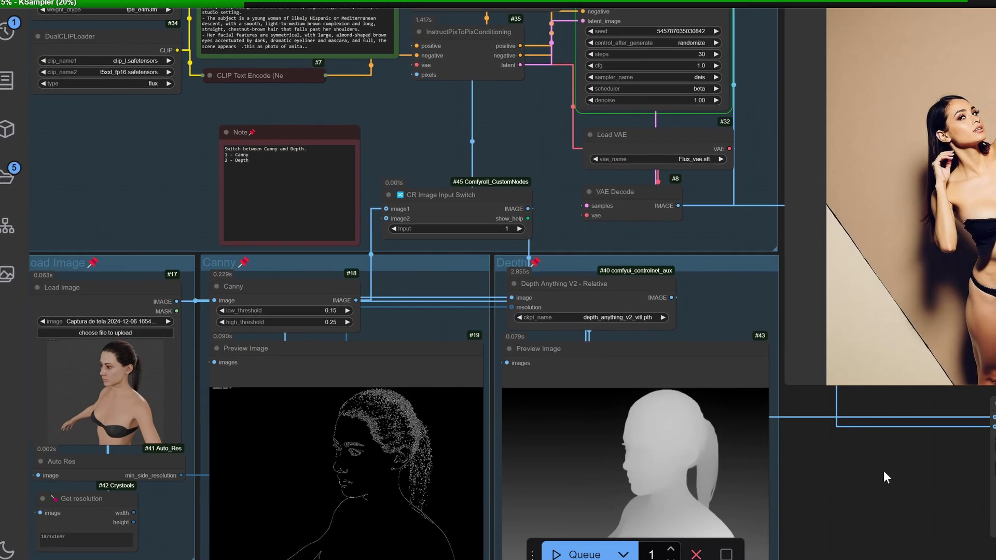
left_click_drag(883, 471, 391, 462)
left_click_drag(908, 391, 951, 445)
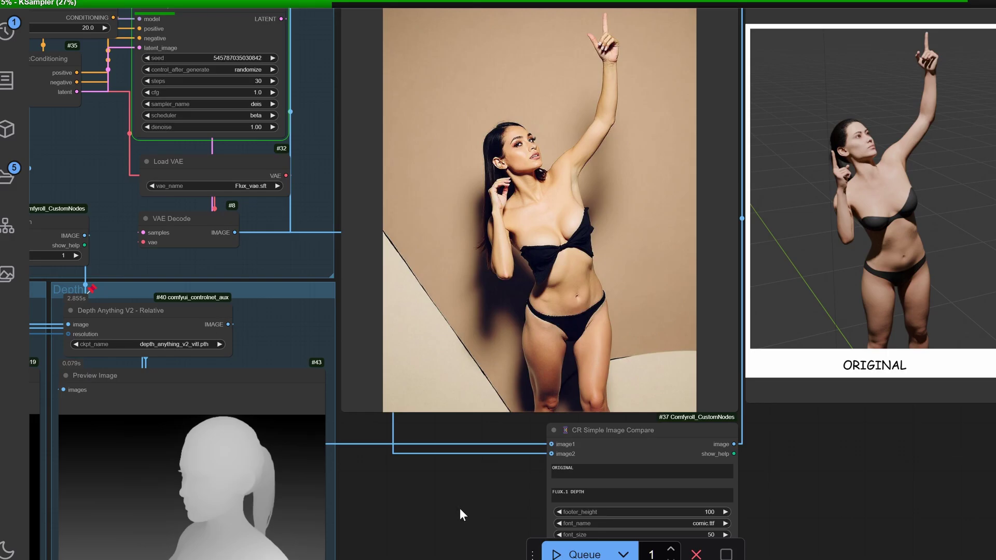
Step: Examine the source, Canny and depth previews of the other poses against their generated images and original-versus-Flux comparisons
left_click_drag(460, 511, 840, 444)
left_click_drag(31, 197, 381, 130)
scroll(437, 200, "up", 8)
left_click_drag(193, 363, 190, 221)
scroll(512, 318, "down", 12)
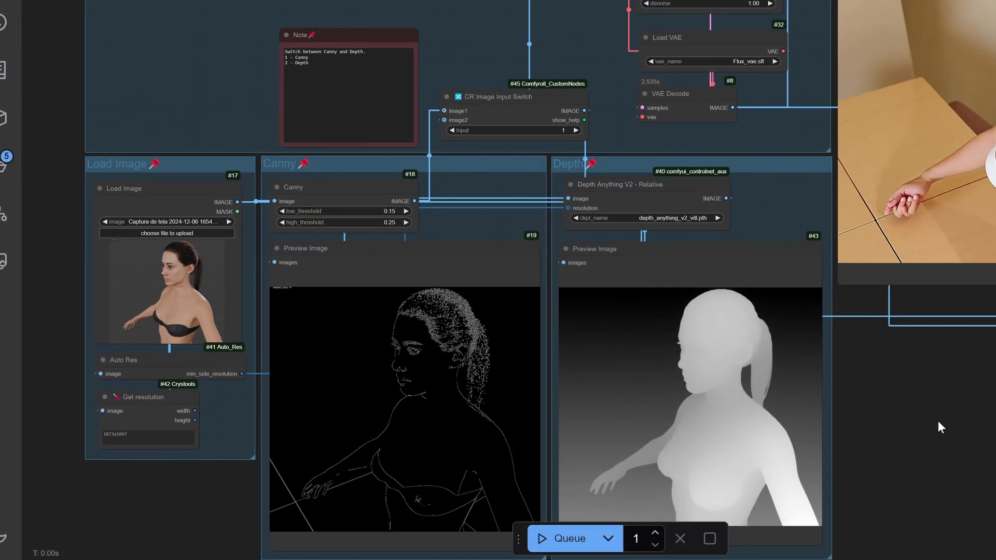
left_click_drag(938, 421, 423, 507)
left_click_drag(961, 404, 995, 458)
scroll(748, 453, "down", 5)
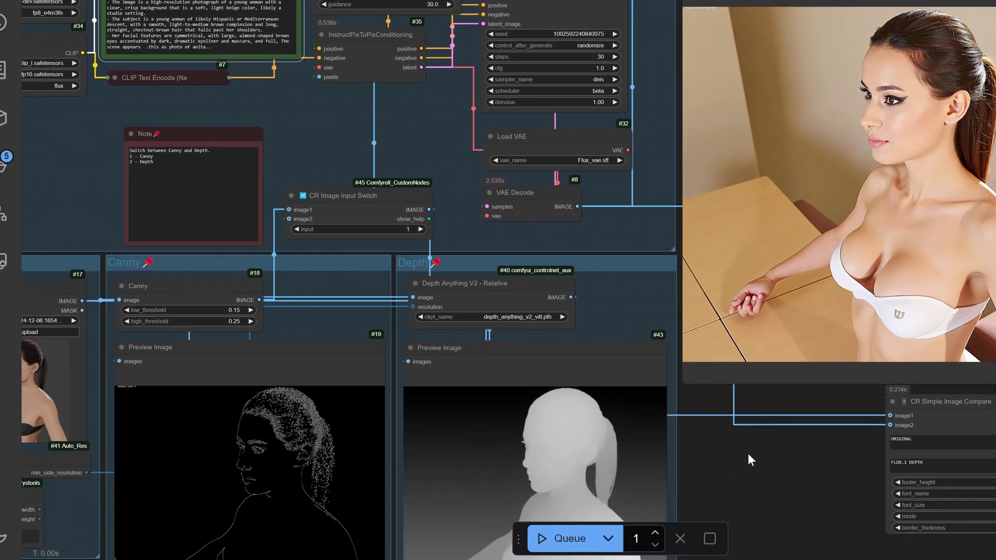
left_click_drag(748, 453, 922, 424)
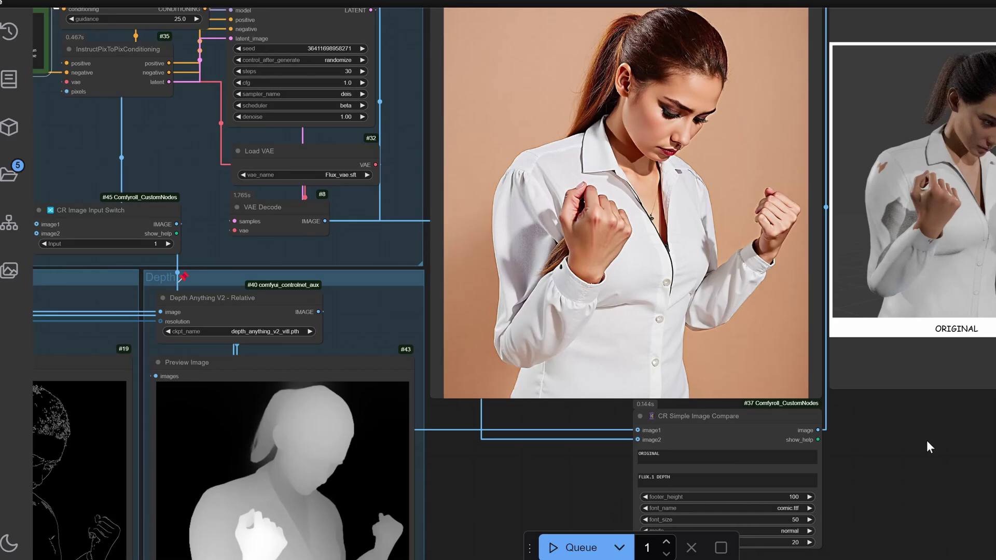
left_click_drag(926, 441, 571, 436)
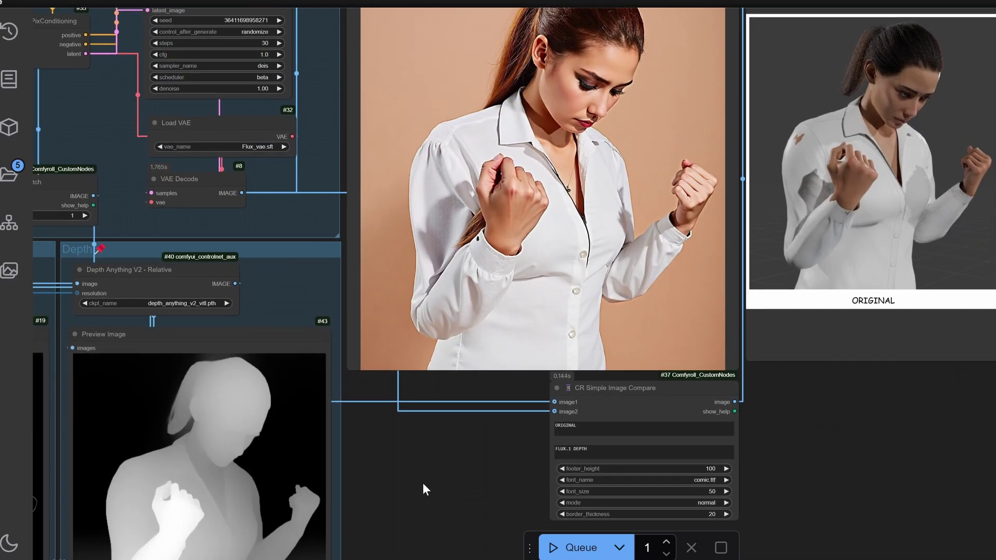
left_click_drag(423, 489, 919, 439)
scroll(86, 306, "up", 3)
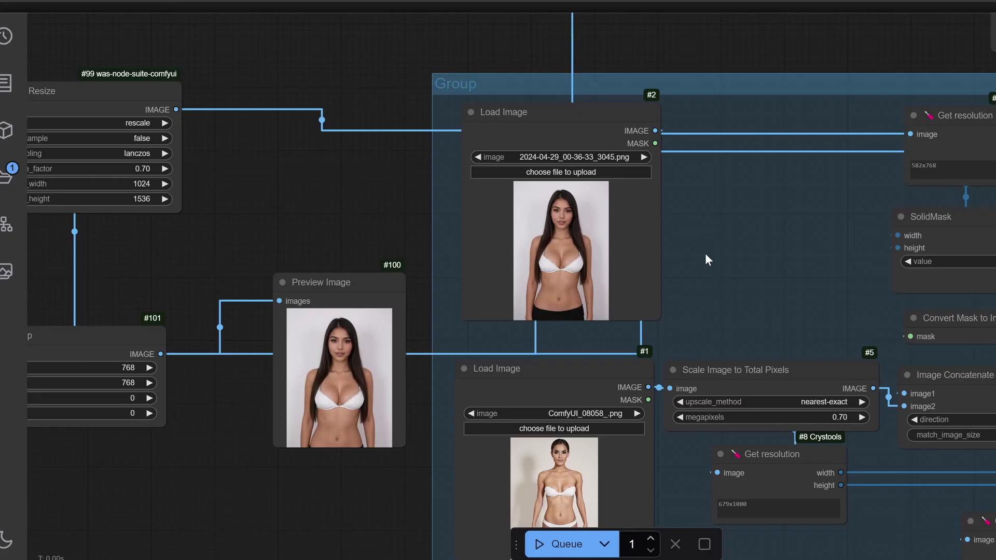
Step: Examine the face replacement workflow, covering the two loaded images, their concatenation, the painted head mask, the overlay and the resulting previews
left_click_drag(386, 207, 338, 291)
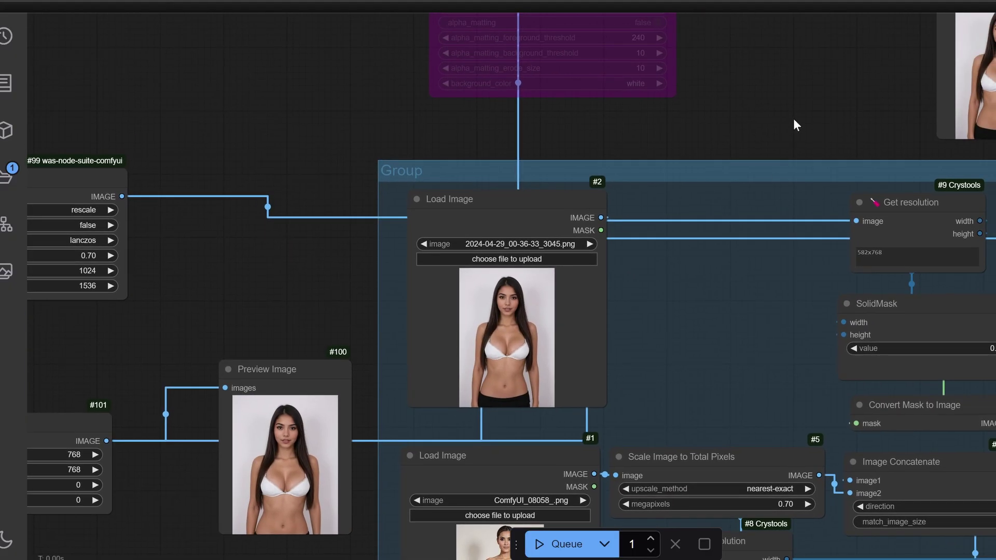
left_click_drag(793, 122, 682, 75)
left_click_drag(646, 341, 536, 313)
mouse_move(505, 266)
left_mouse_down()
mouse_move(393, 288)
mouse_move(363, 276)
mouse_move(439, 364)
mouse_move(578, 321)
mouse_move(598, 283)
mouse_move(580, 273)
mouse_move(566, 154)
left_mouse_up()
mouse_move(611, 474)
left_mouse_down()
mouse_move(569, 253)
mouse_move(526, 377)
left_mouse_up()
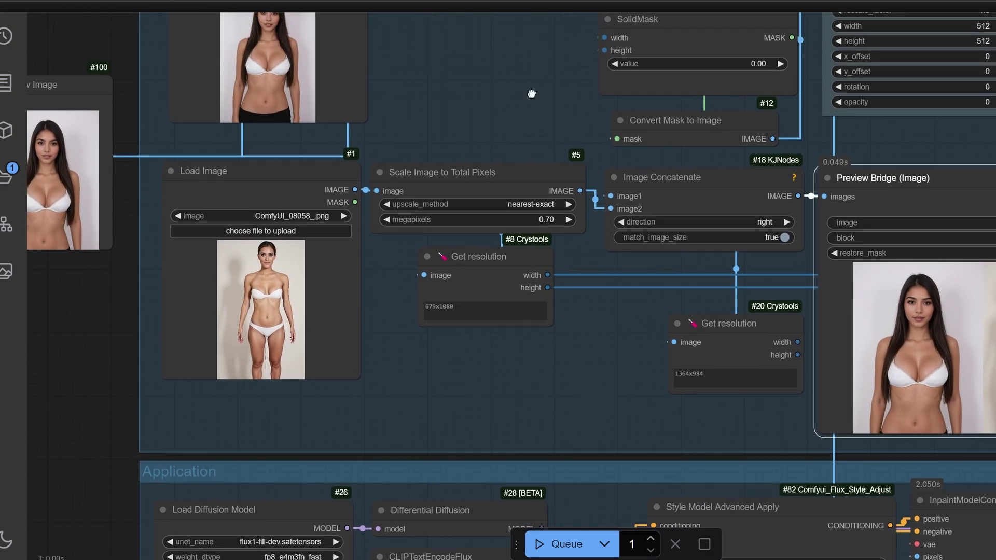
left_click_drag(531, 94, 364, 157)
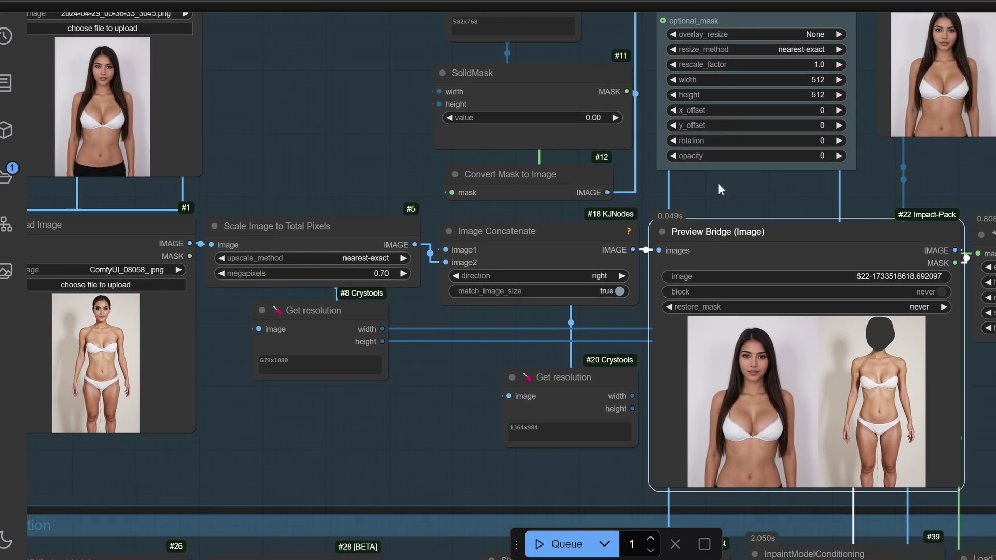
left_click_drag(718, 182, 580, 162)
left_click_drag(904, 375, 618, 193)
left_click_drag(820, 261, 351, 195)
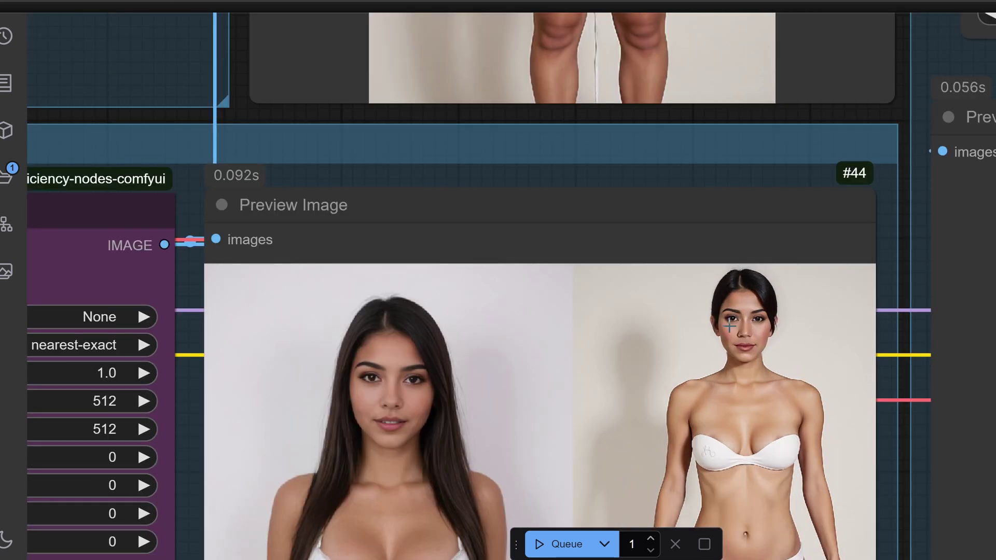
scroll(744, 329, "down", 6)
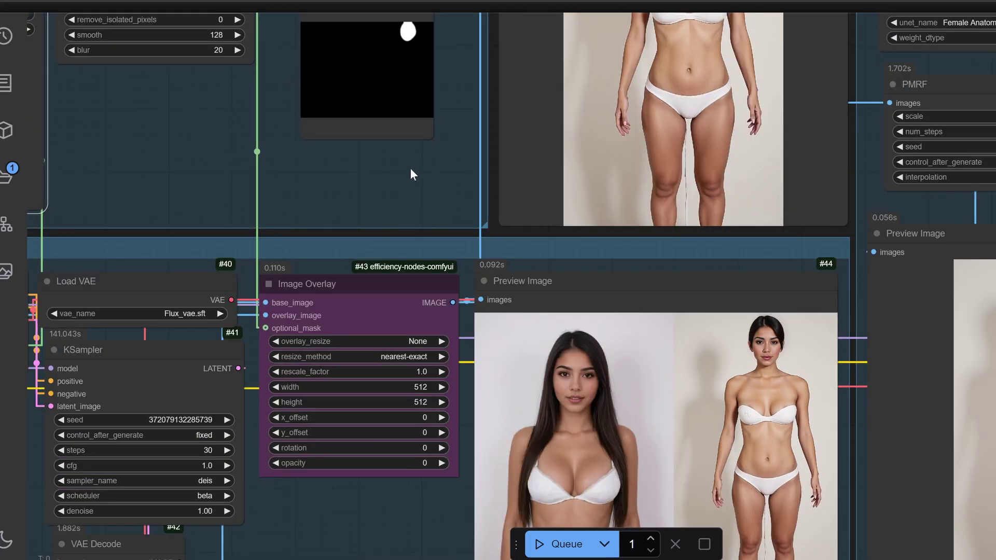
left_click_drag(409, 174, 356, 369)
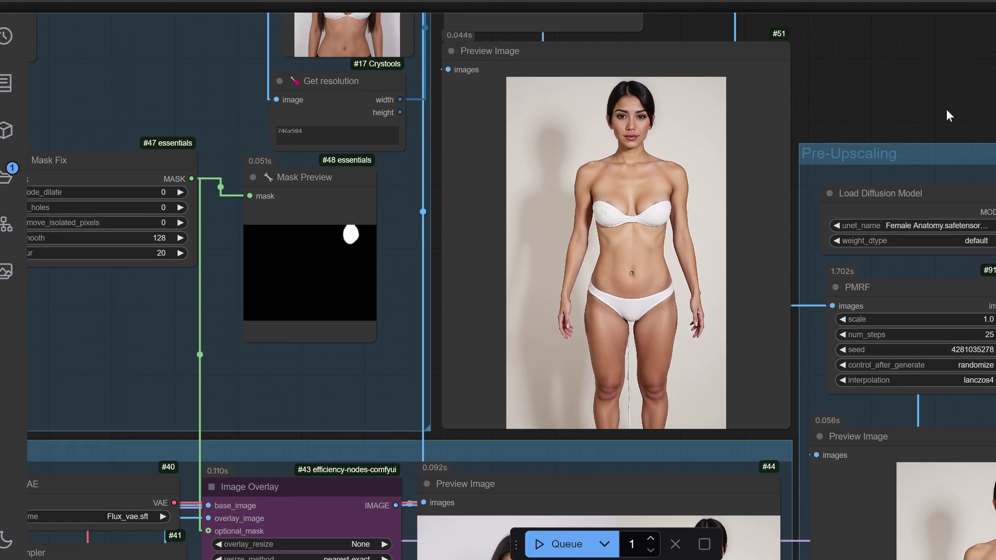
Step: Examine the Pre-Upscaling and Upscaling groups, covering the PMRF preview, tagger caption, Ultimate SD Upscale settings and the saved standing figure
left_click_drag(948, 115, 543, 5)
scroll(633, 407, "up", 8)
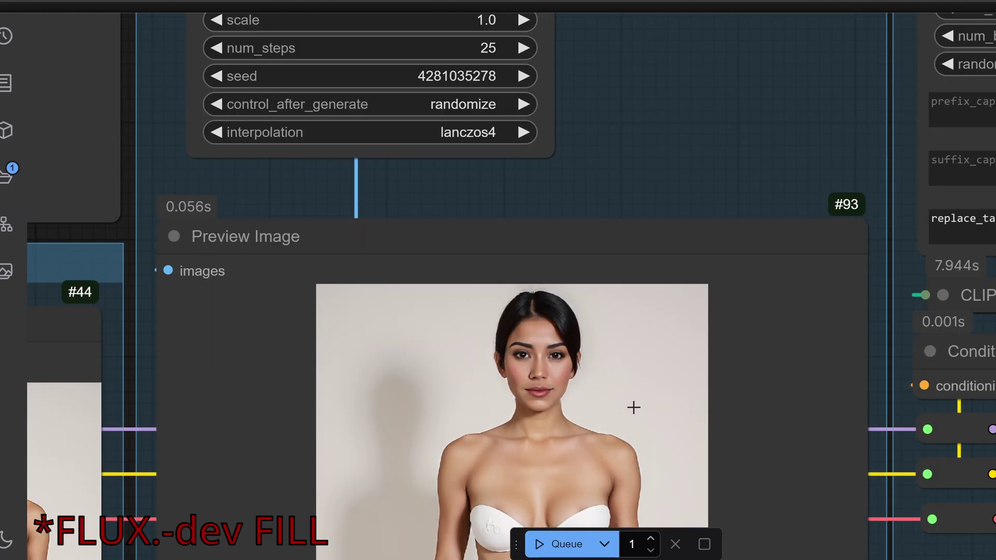
scroll(633, 407, "down", 10)
left_click_drag(881, 500, 372, 453)
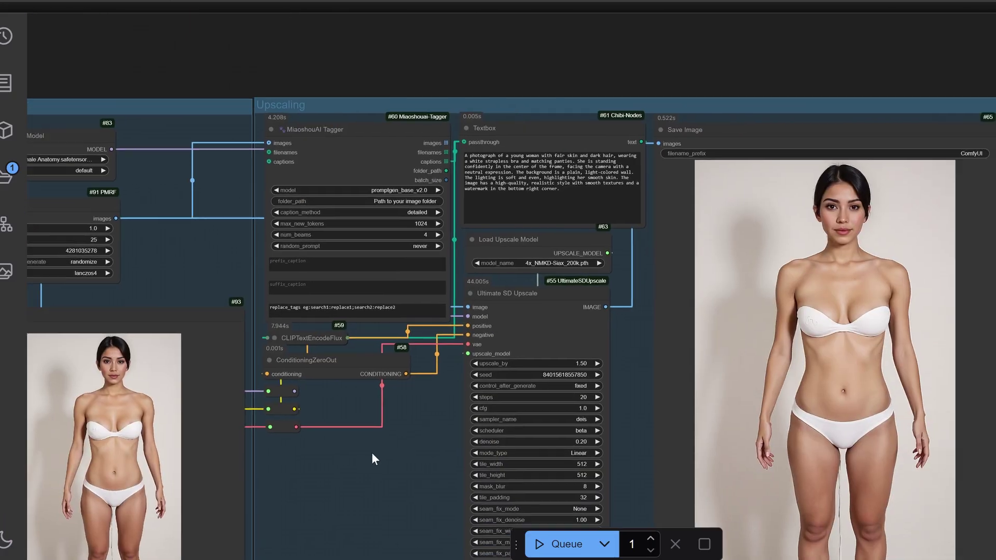
scroll(851, 188, "down", 5)
scroll(851, 188, "up", 5)
scroll(853, 188, "up", 3)
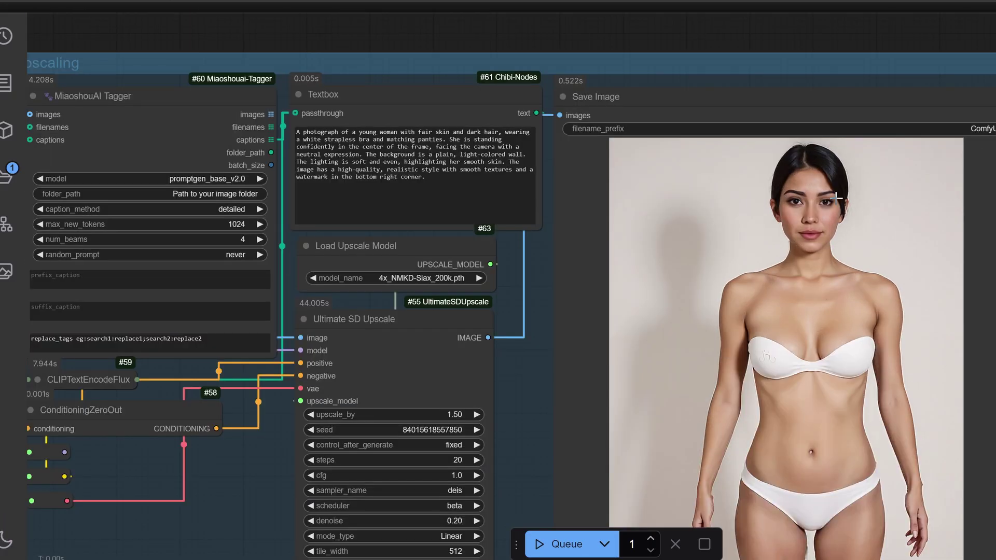
scroll(836, 196, "down", 3)
left_click_drag(393, 429, 686, 422)
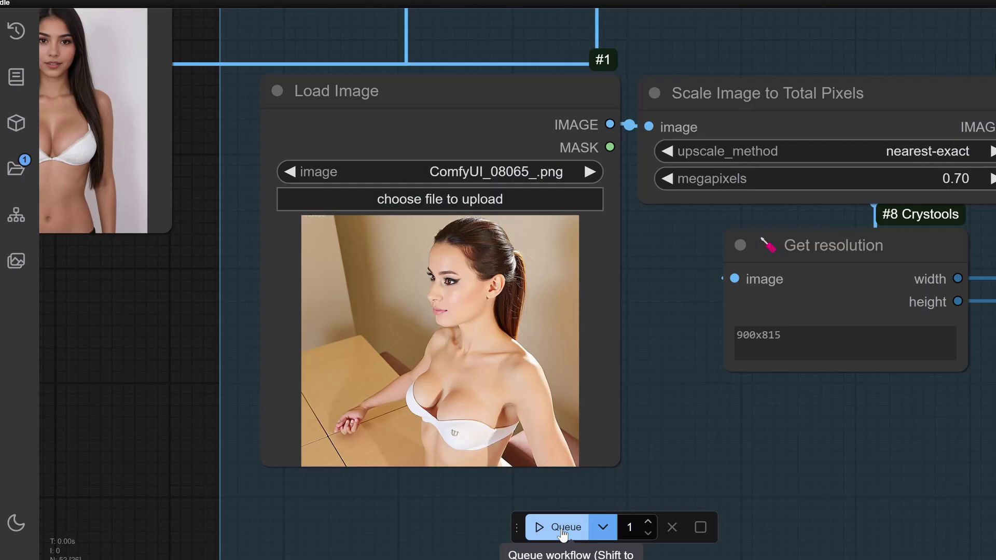
Step: Queue the face replacement workflow and inspect the seated pose's loaded image, painted head mask and face-swapped preview
left_click(561, 545)
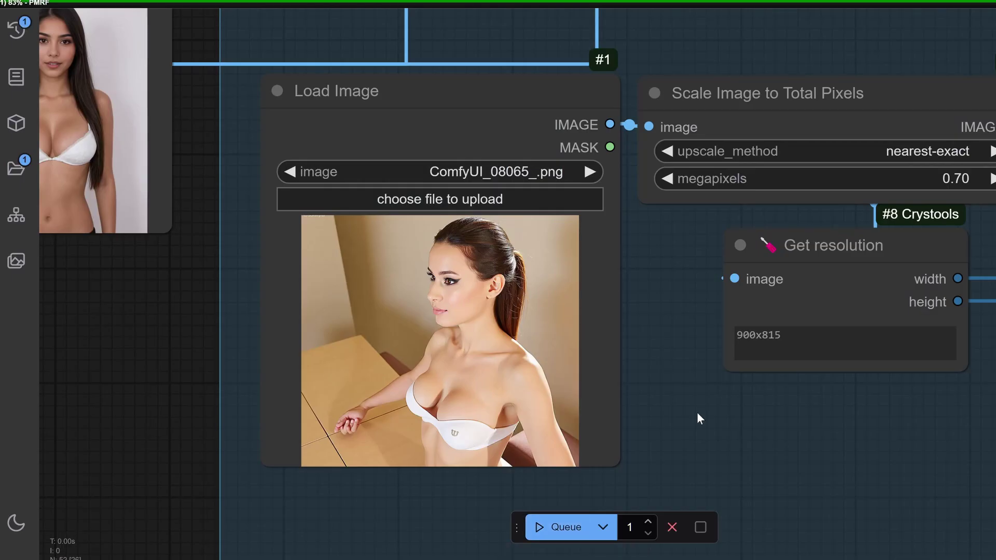
scroll(677, 442, "down", 10)
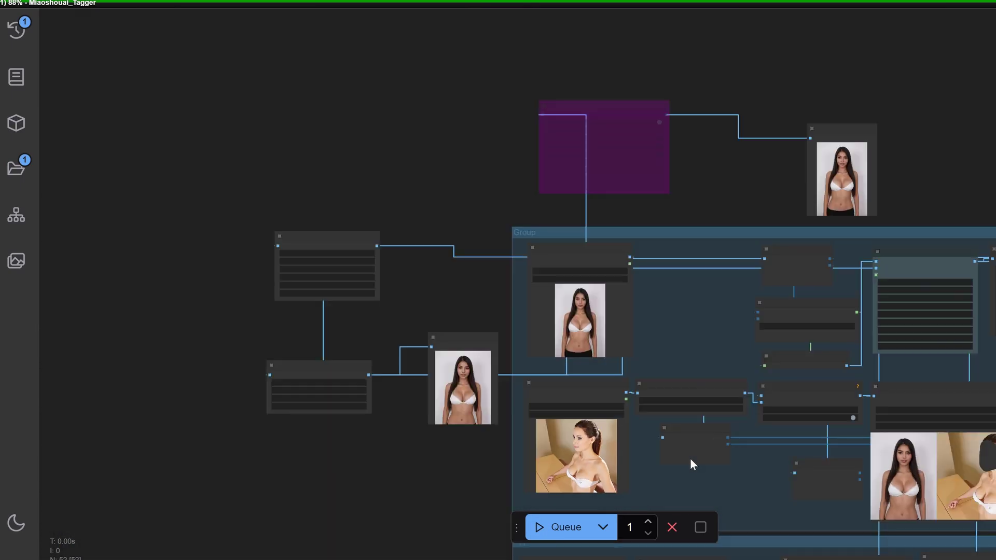
left_click_drag(707, 318, 441, 293)
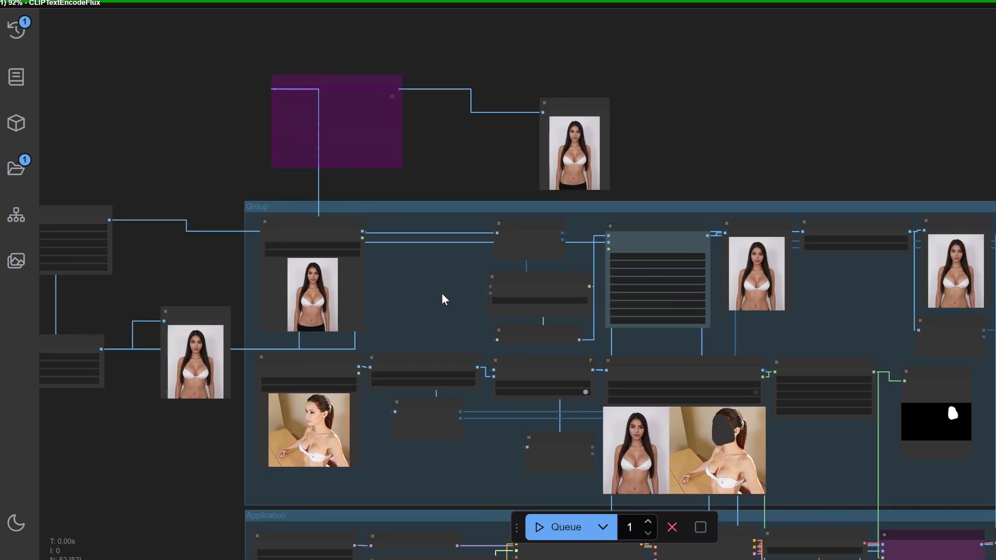
left_click_drag(813, 300, 450, 276)
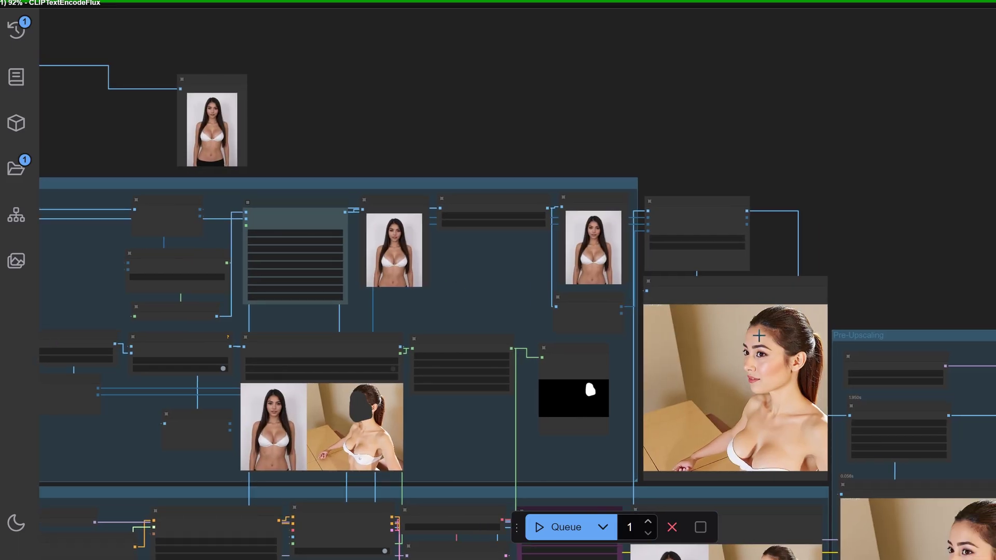
left_click_drag(900, 258, 309, 207)
left_click_drag(898, 195, 691, 54)
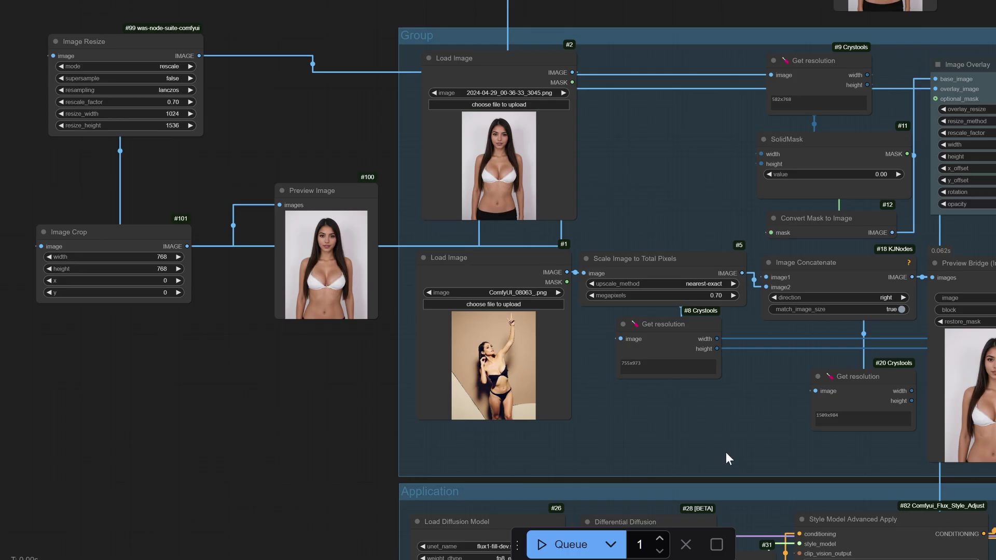
Step: Examine the face replacement workflow with the raised-arm pose from its loaded images across to the generated result
left_click_drag(726, 452, 357, 371)
left_click_drag(894, 332, 324, 267)
scroll(900, 36, "right", 10)
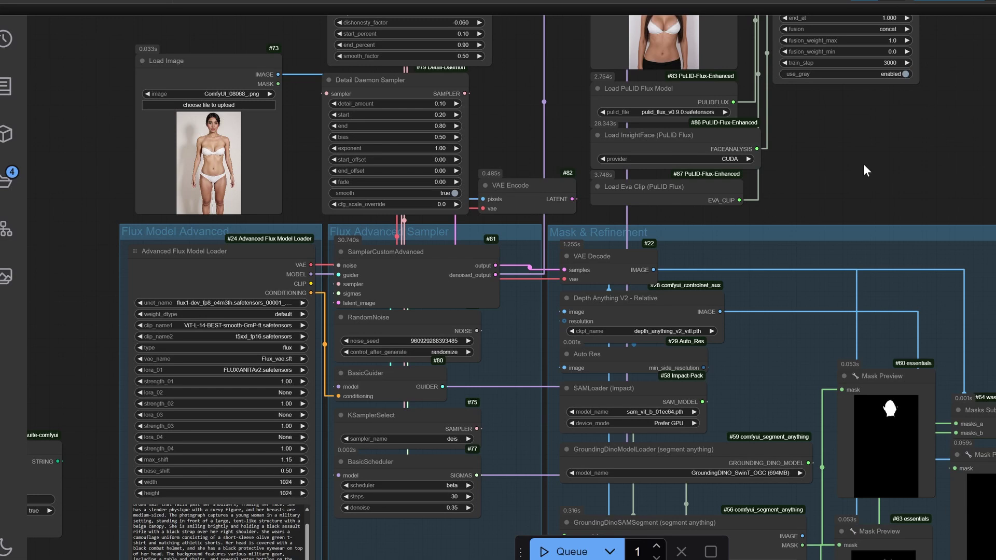
Step: Examine the Mask & Refinement workflow for the standing and seated poses, from source image through face masks and film filter to the saved image
left_click_drag(903, 157, 364, 80)
left_click_drag(821, 309, 329, 278)
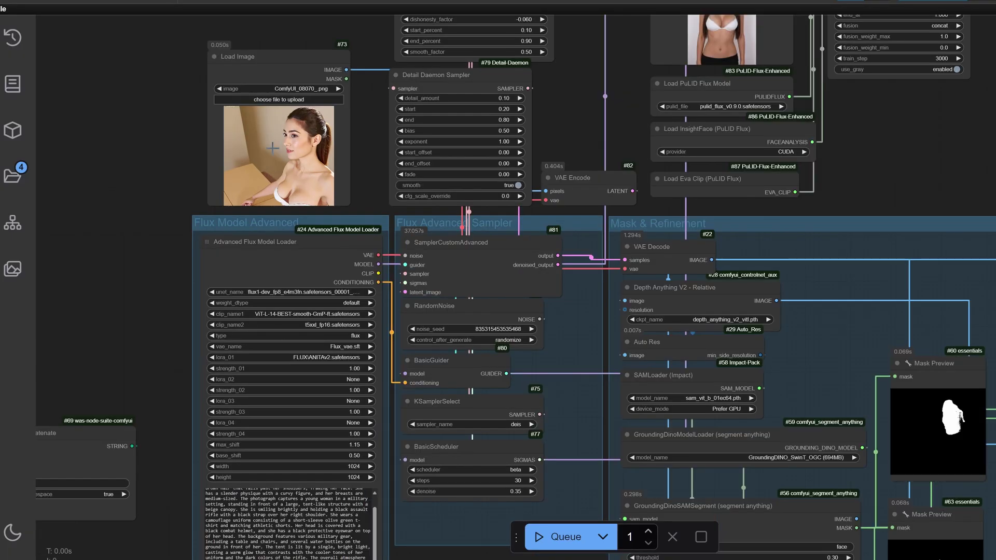
left_click_drag(927, 180, 302, 102)
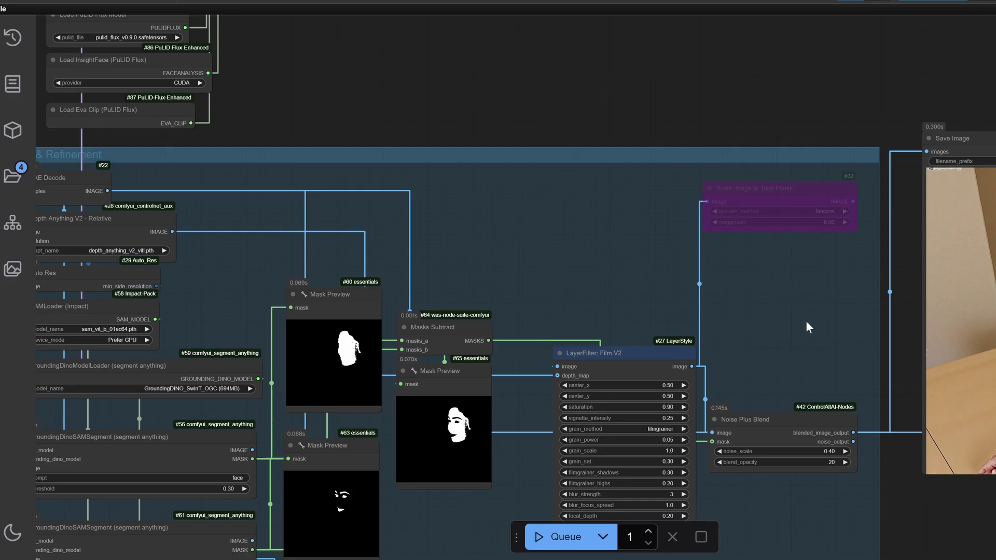
left_click_drag(806, 326, 324, 270)
scroll(676, 207, "up", 6)
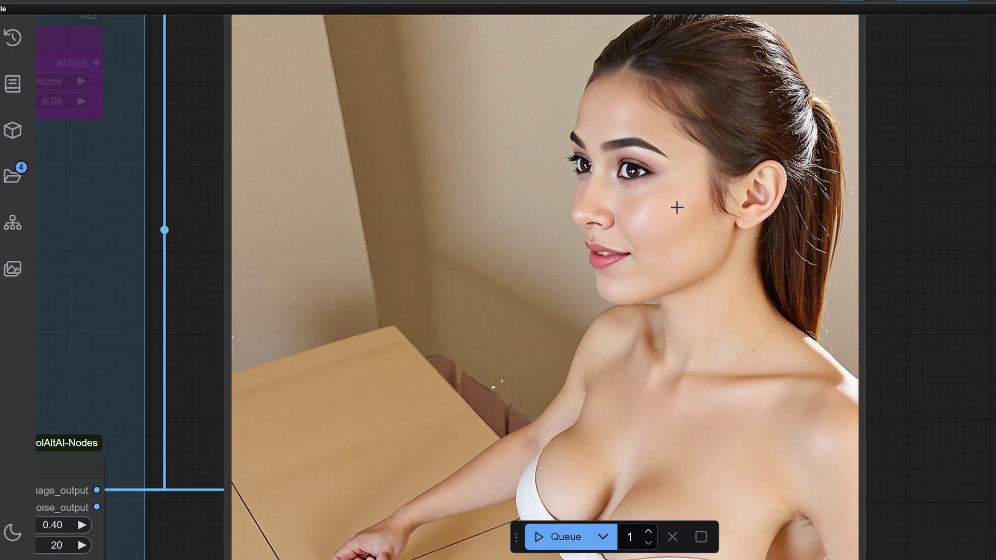
scroll(677, 207, "down", 6)
Step: Return to the refinement workflow's sampler and PuLID Flux nodes and examine the face reference image and its settings
left_click_drag(297, 46, 911, 145)
left_click_drag(796, 145, 836, 225)
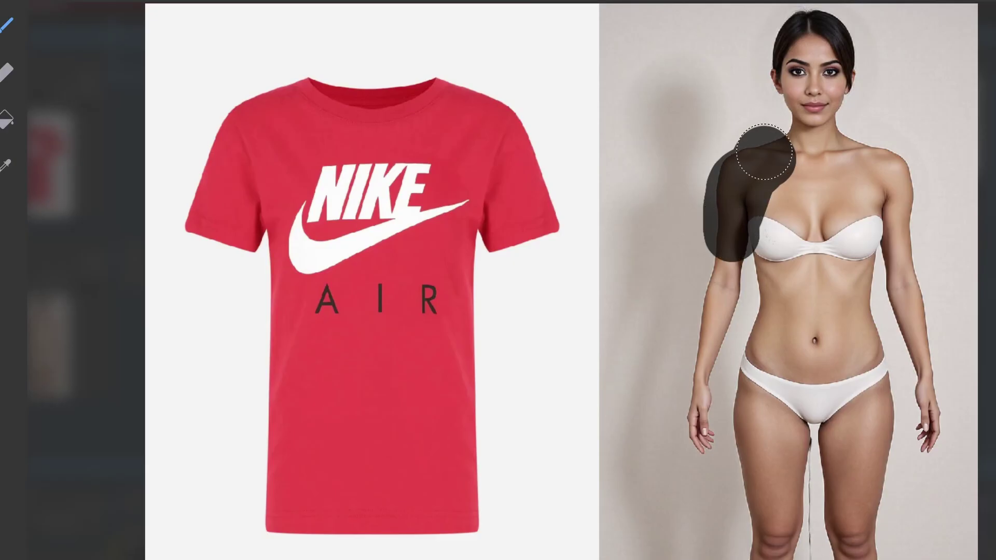
mouse_move(764, 151)
left_mouse_down()
mouse_move(895, 176)
mouse_move(900, 240)
mouse_move(885, 201)
mouse_move(825, 187)
mouse_move(775, 196)
mouse_move(766, 336)
mouse_move(827, 351)
mouse_move(865, 341)
mouse_move(852, 243)
mouse_move(815, 217)
mouse_move(810, 309)
left_mouse_up()
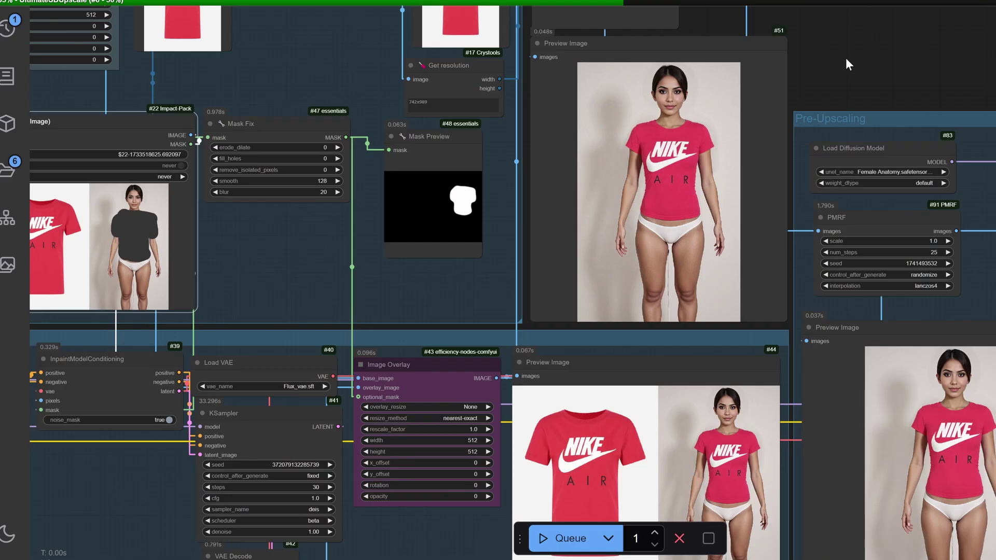
left_click_drag(845, 57, 800, 49)
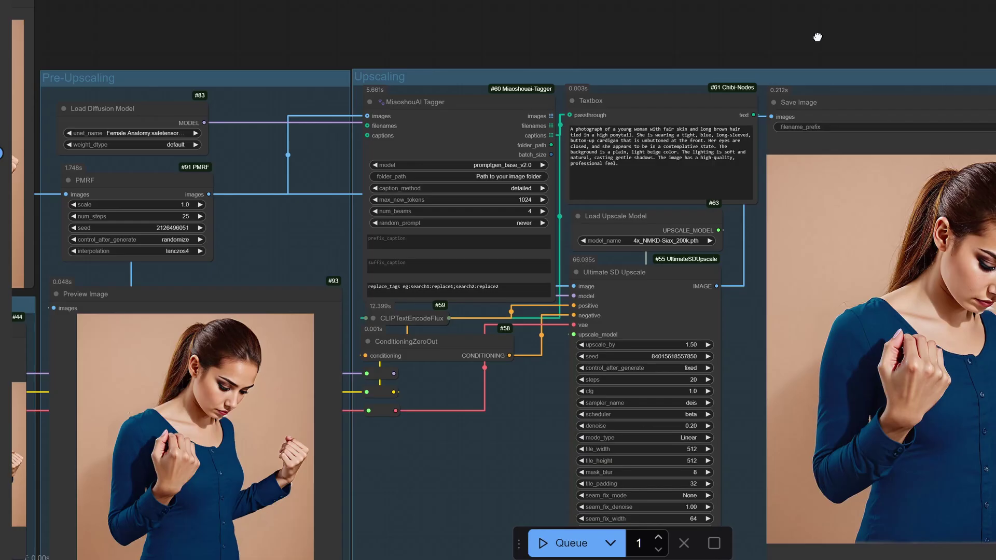
Step: Examine the clothing replacement example, covering the blue shirt reference, the painted clothing mask, and the pre-upscaled and final images
scroll(699, 37, "up", 5)
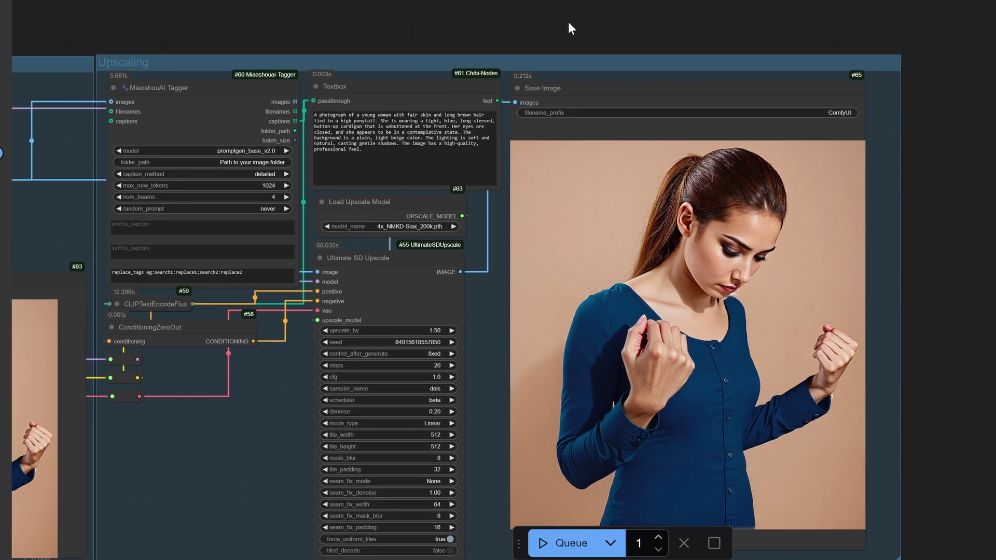
left_click_drag(568, 21, 891, 38)
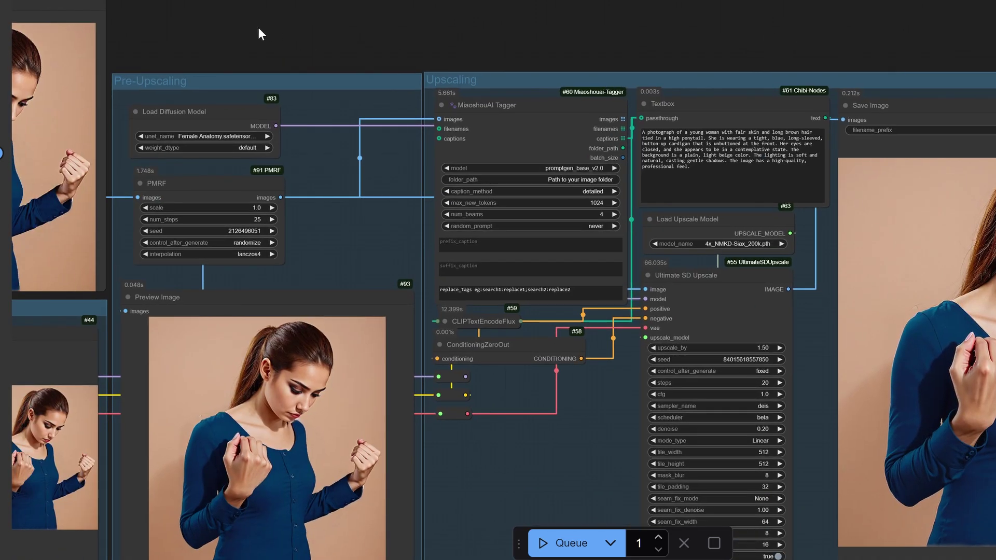
left_click_drag(258, 29, 797, 32)
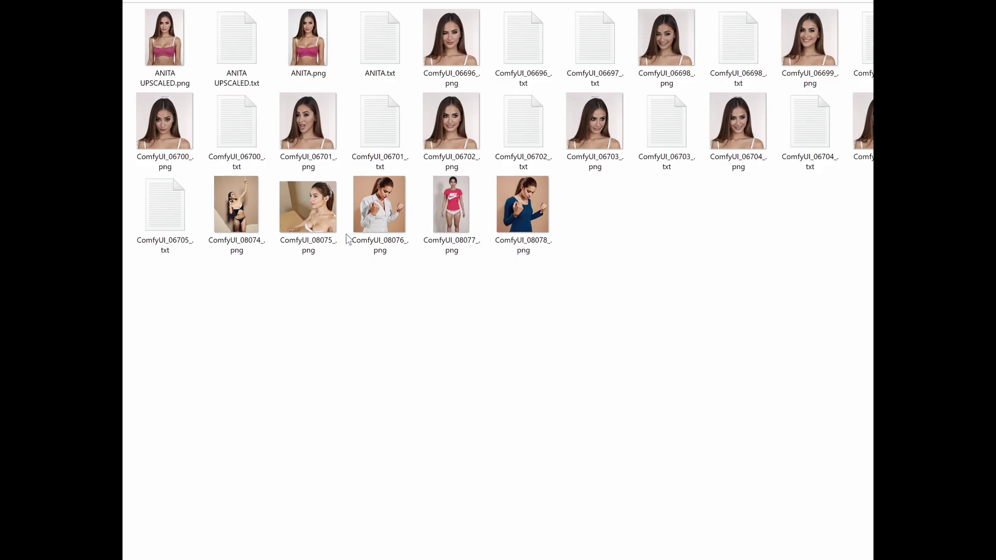
Step: Switch to the dataset folder and browse the character portraits together with their matching caption text files
left_click(161, 28)
key("Right")
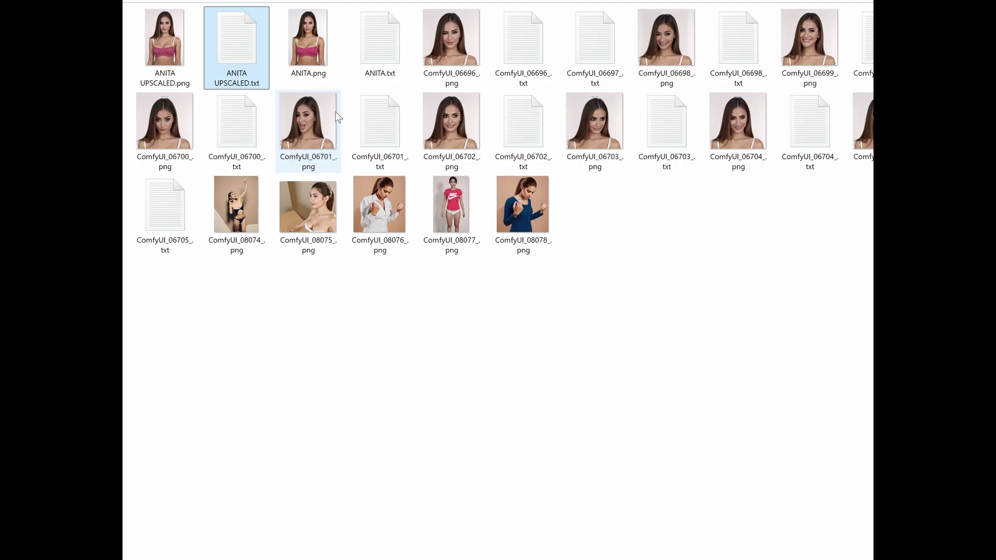
key("Right")
key("Right")
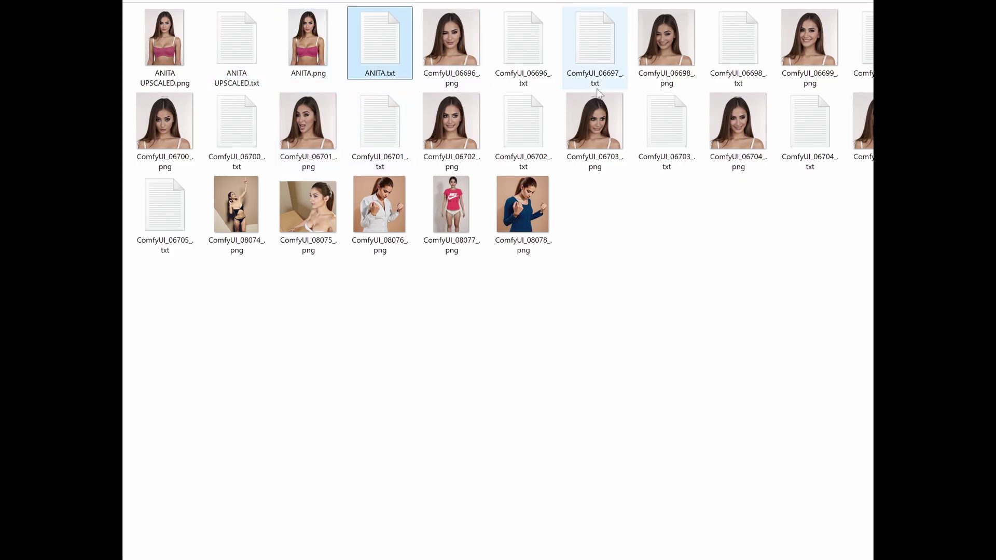
key("Down")
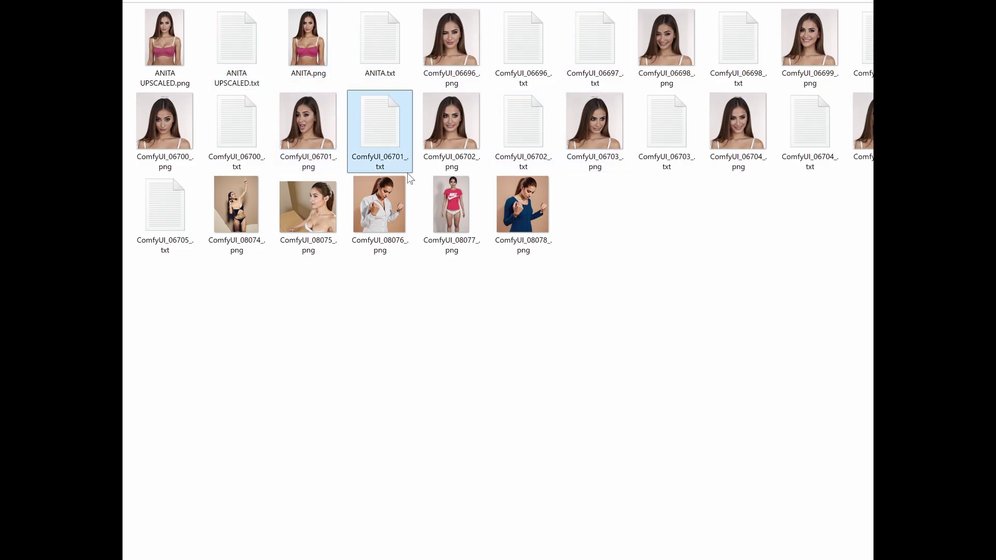
key("Right")
Step: Browse the generated pose images from ComfyUI_08074_.png to ComfyUI_08078_.png and compare them with portrait ComfyUI_06703_.png
key("Right")
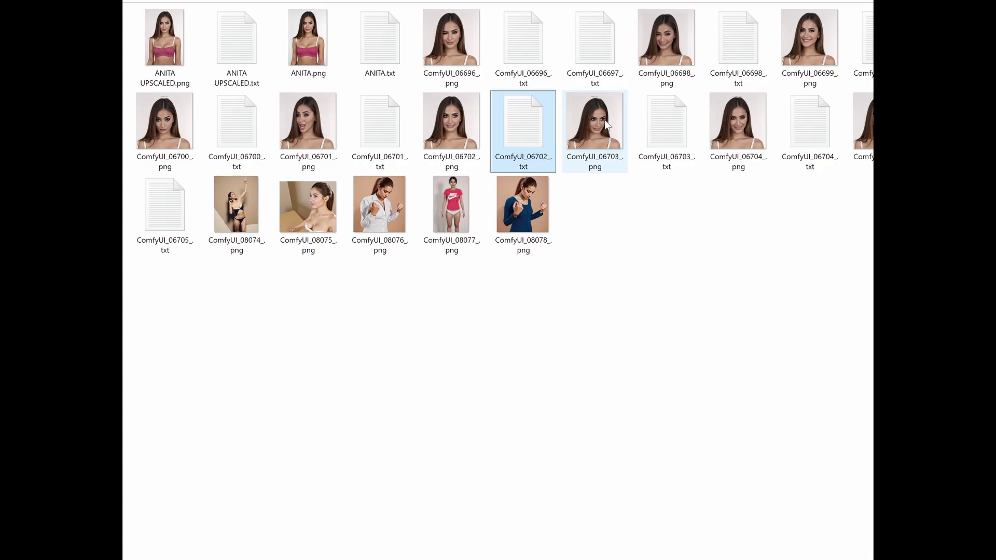
left_click(236, 203)
key("Right")
key("Right")
key("Right")
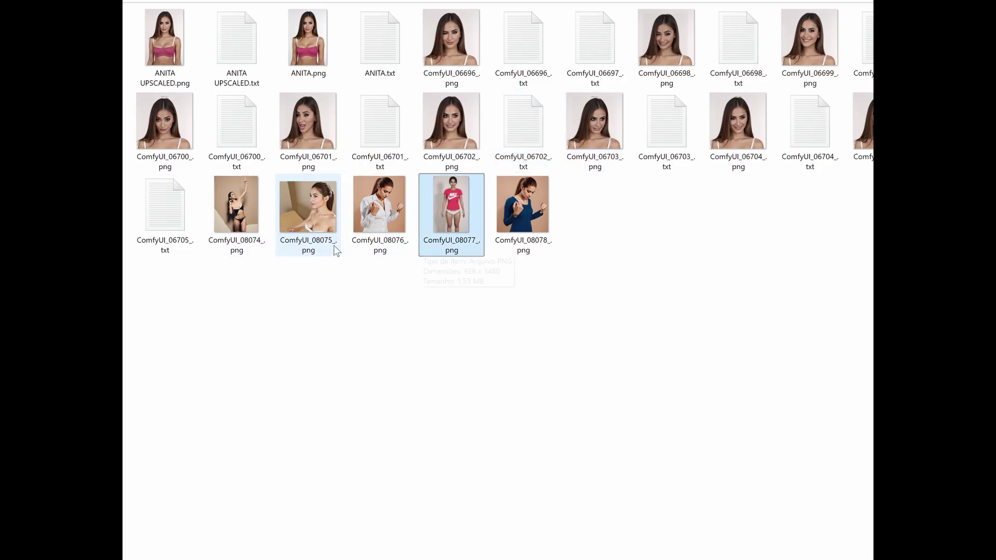
key("Right")
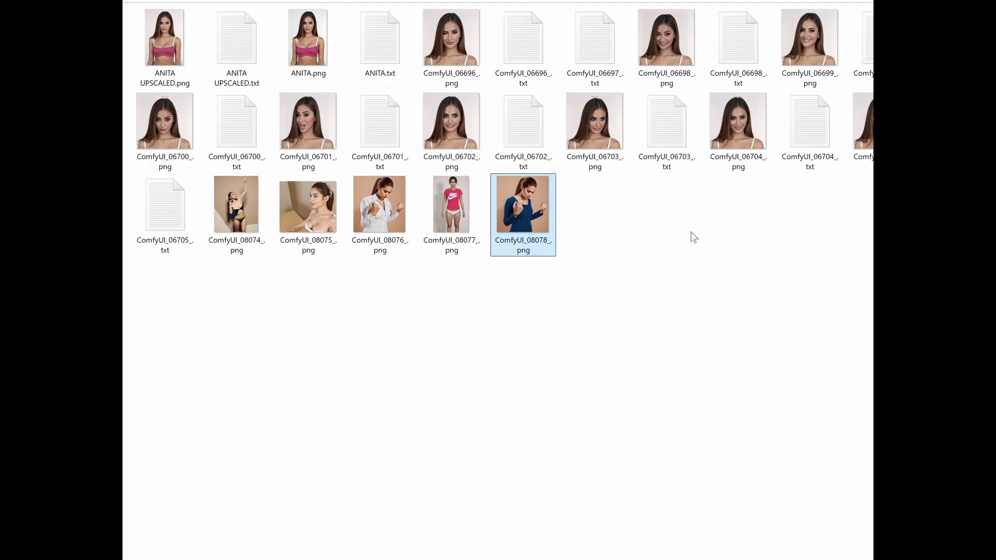
left_click(662, 237)
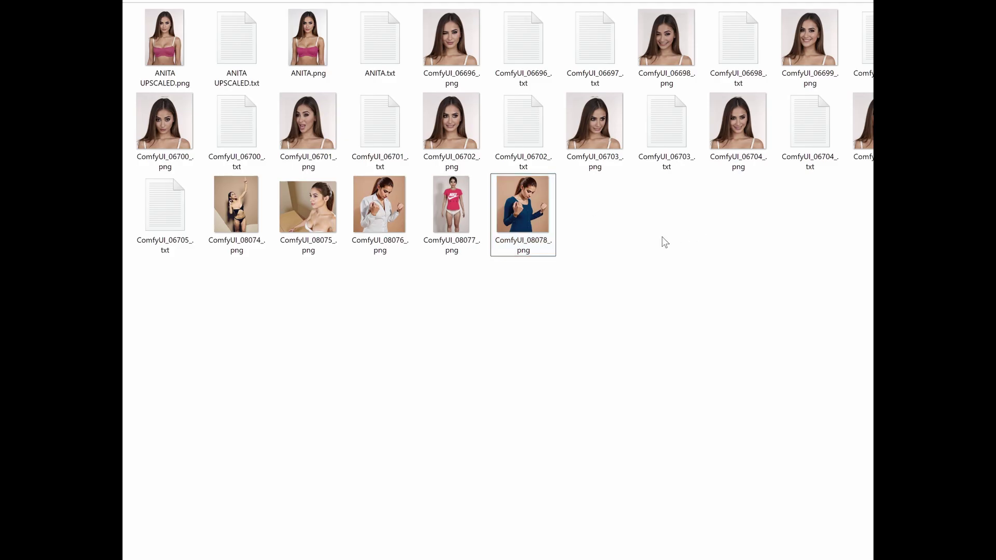
left_click(600, 136)
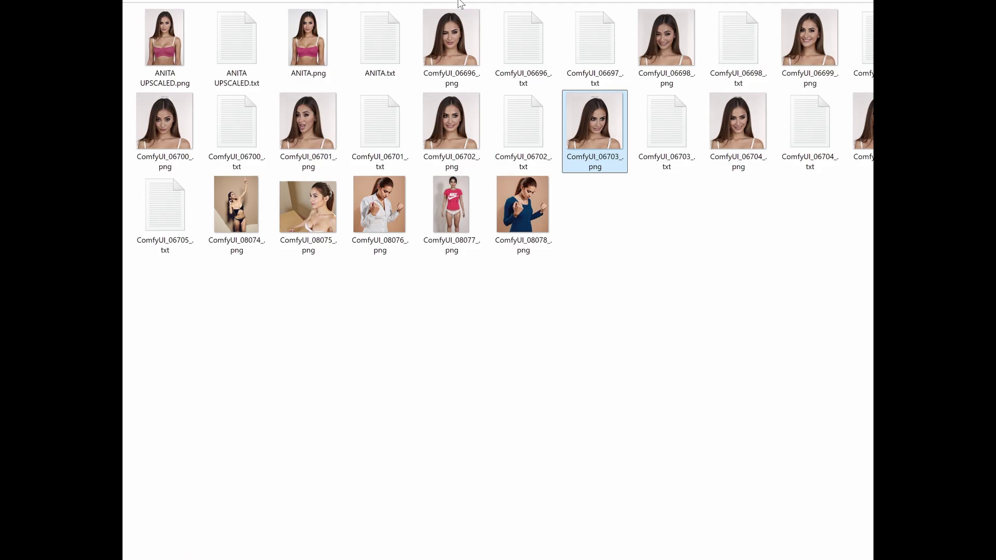
Step: Review the upscaled and original versions of the character's base portrait along with their caption files
left_click(149, 36)
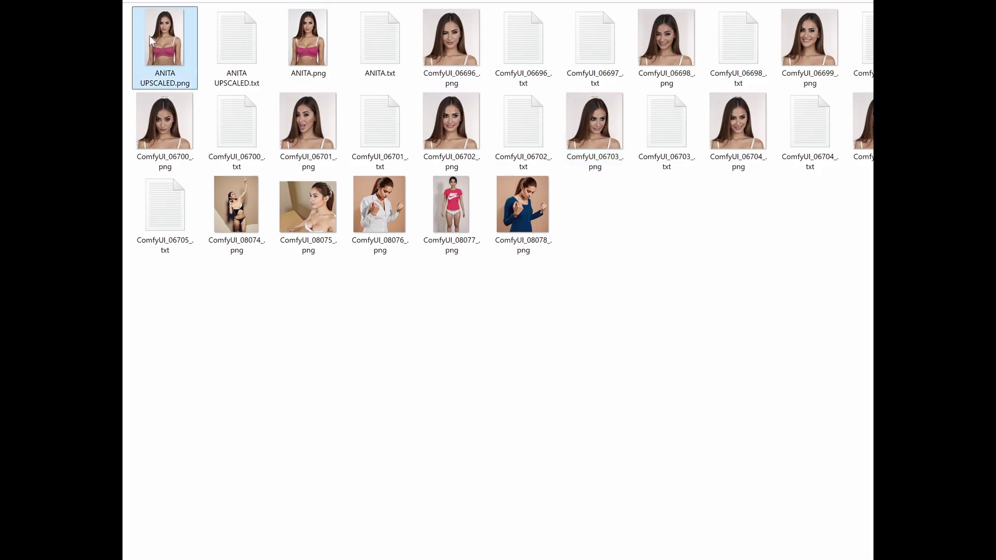
key("Right")
key("Right")
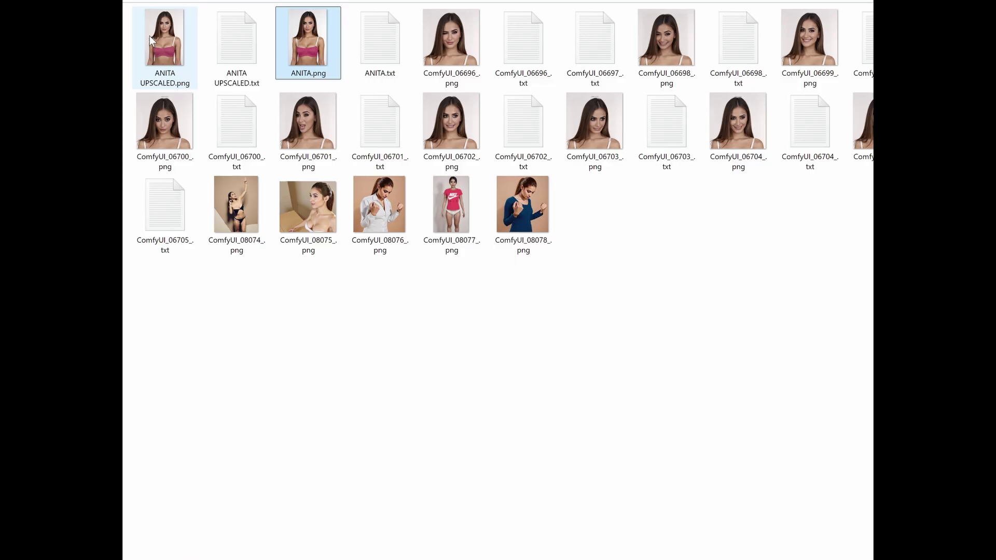
key("Right")
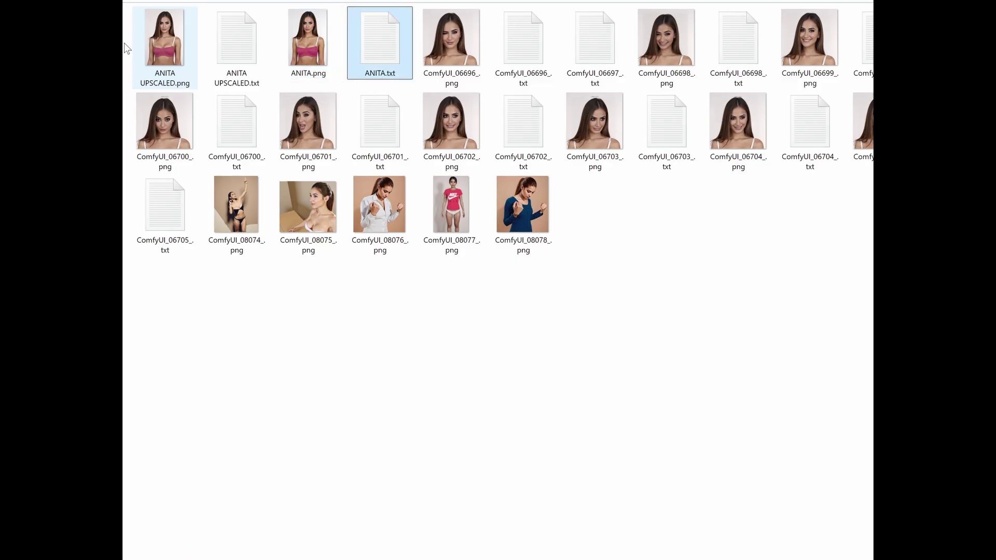
Step: Switch to OneTrainer and review the tools, additional embeddings and training settings of the Flux Dev LoRA configuration
key("alt+Tab")
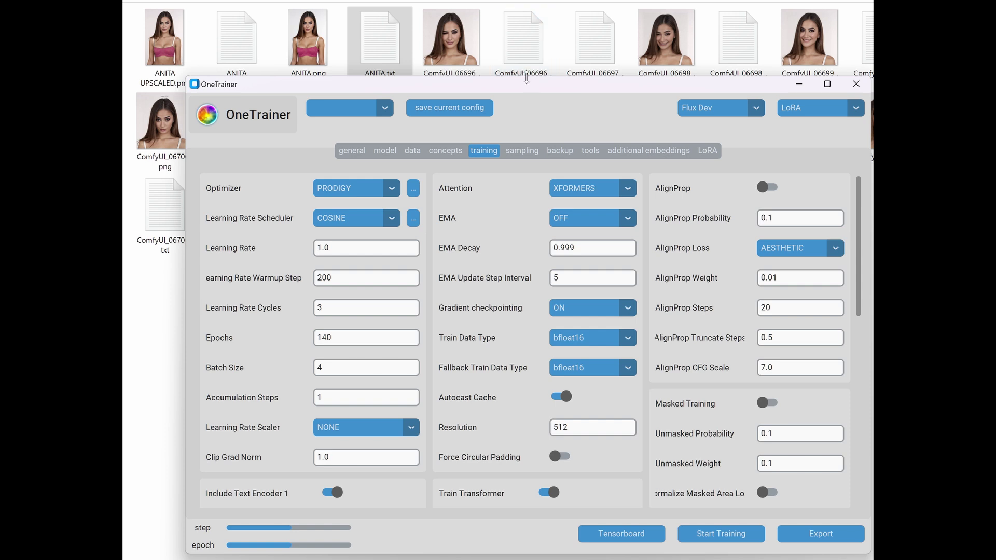
left_click_drag(528, 81, 511, 48)
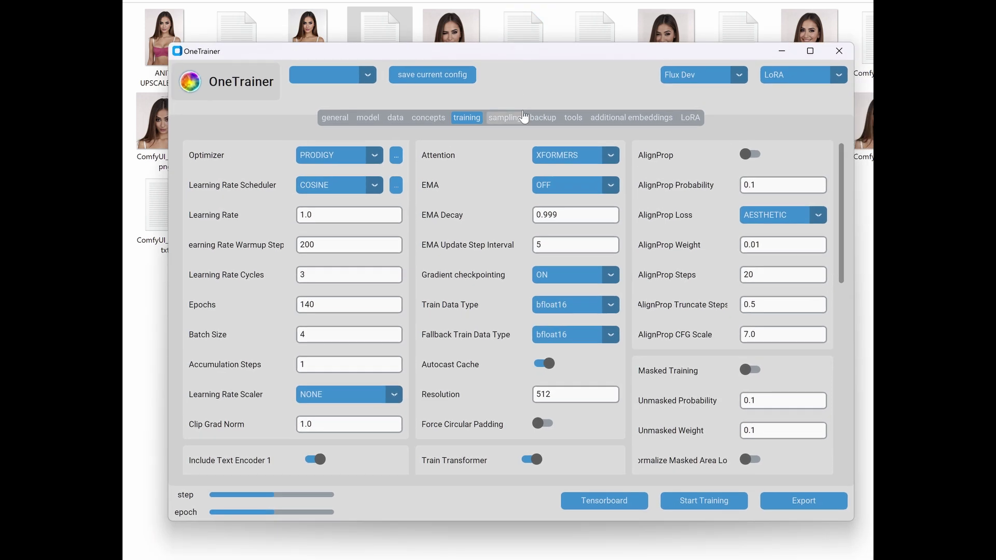
left_click(573, 118)
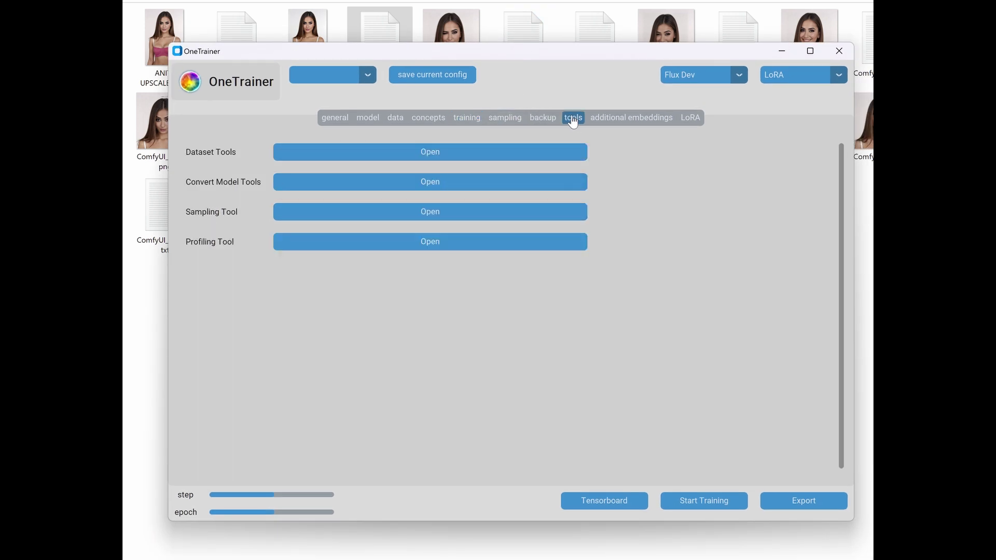
left_click(611, 125)
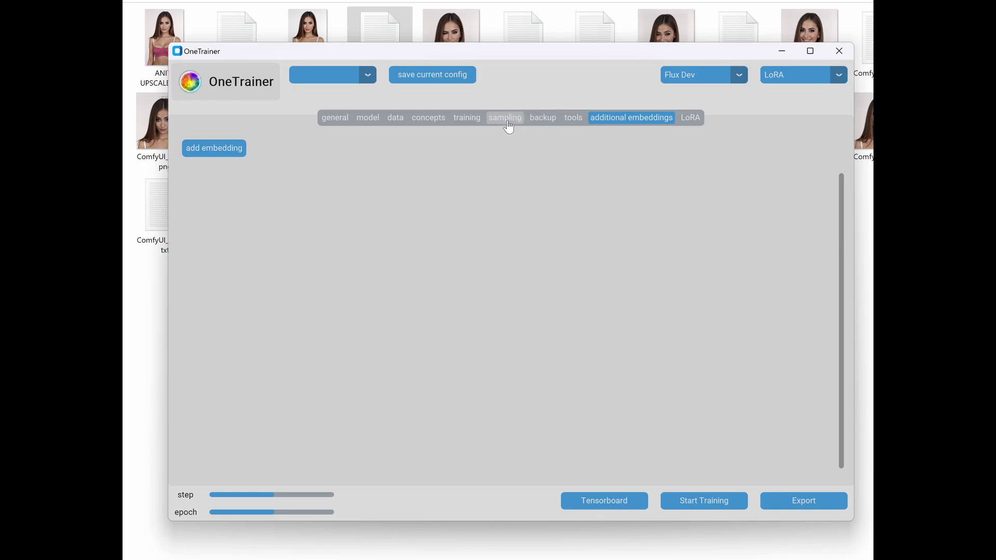
left_click(468, 120)
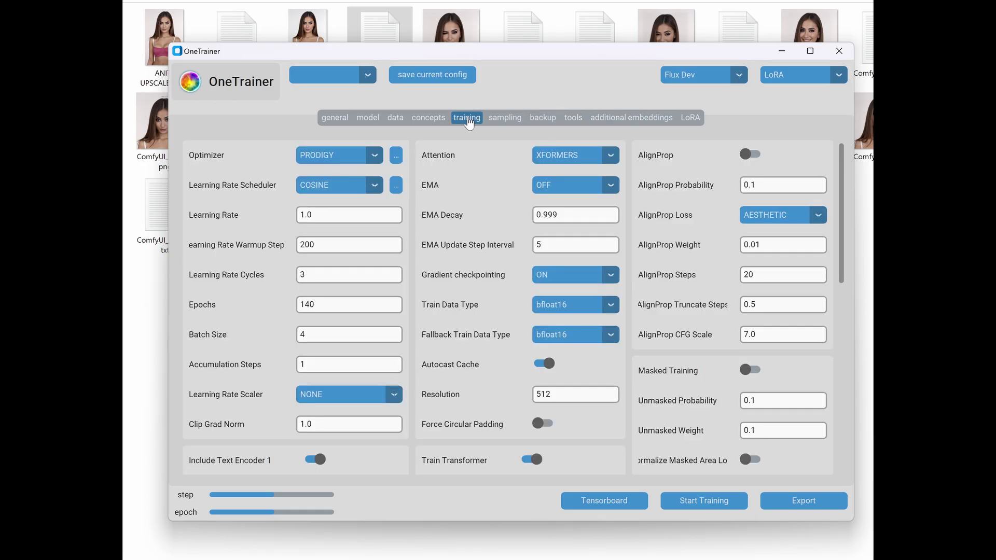